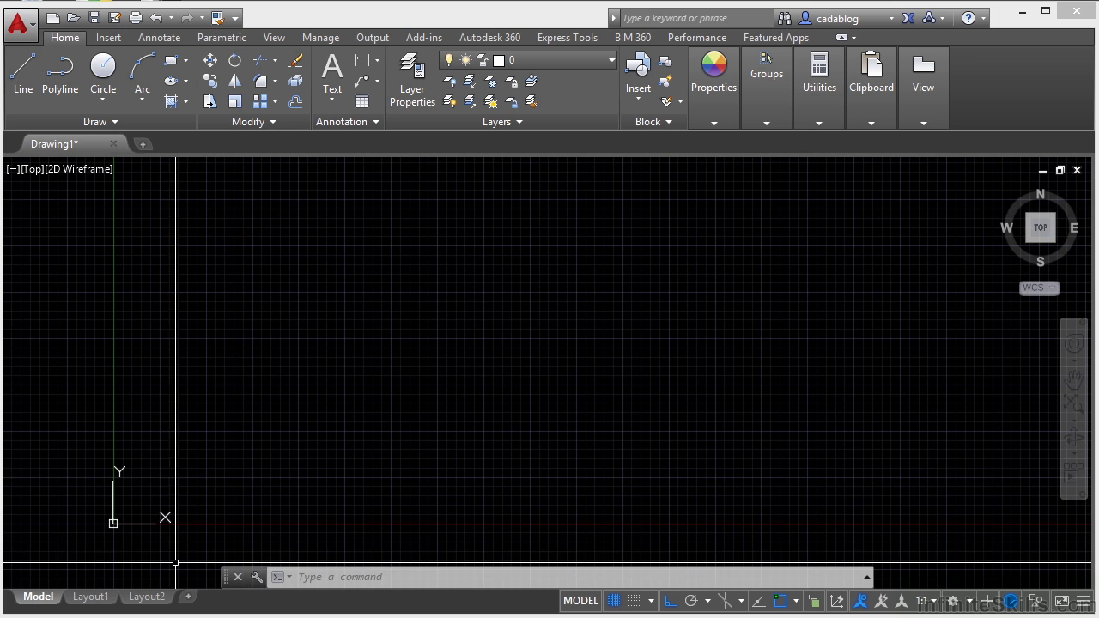
Step: Switch to Layout1, activate model space inside its viewport, and return to the Model drawing space
{"action": "mouse_move", "coordinate": [103, 603]}
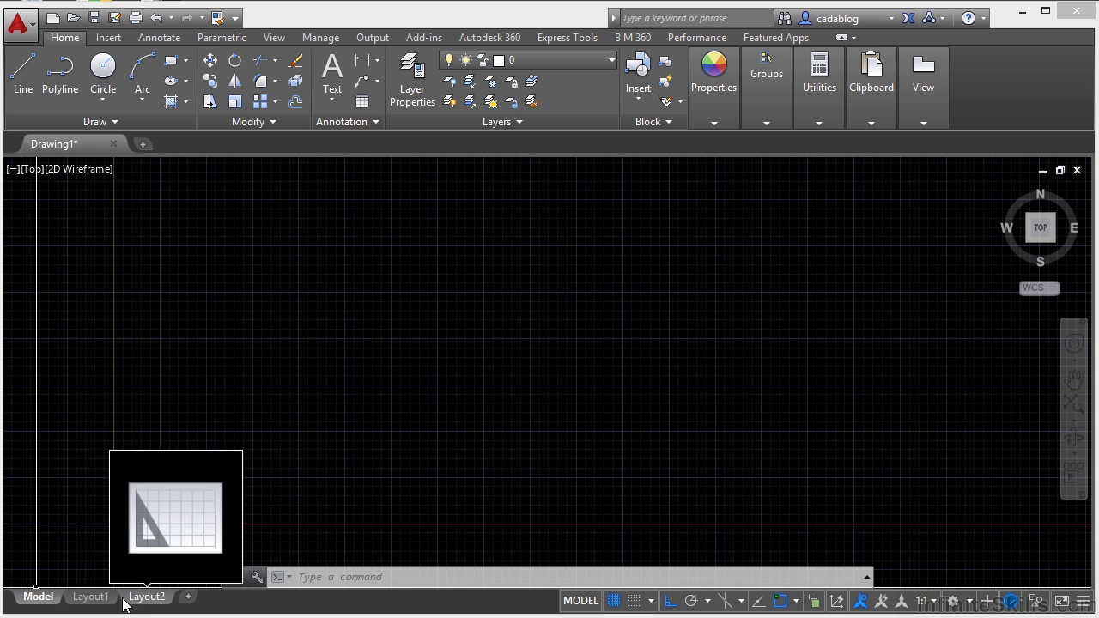
{"action": "left_click", "coordinate": [579, 601]}
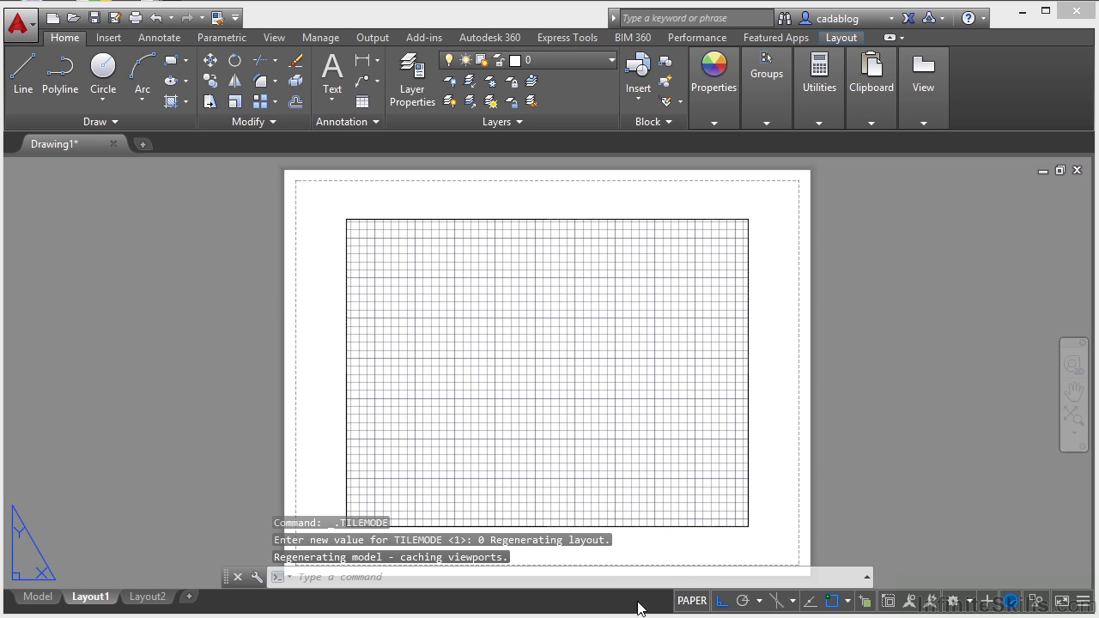
{"action": "left_click", "coordinate": [687, 602]}
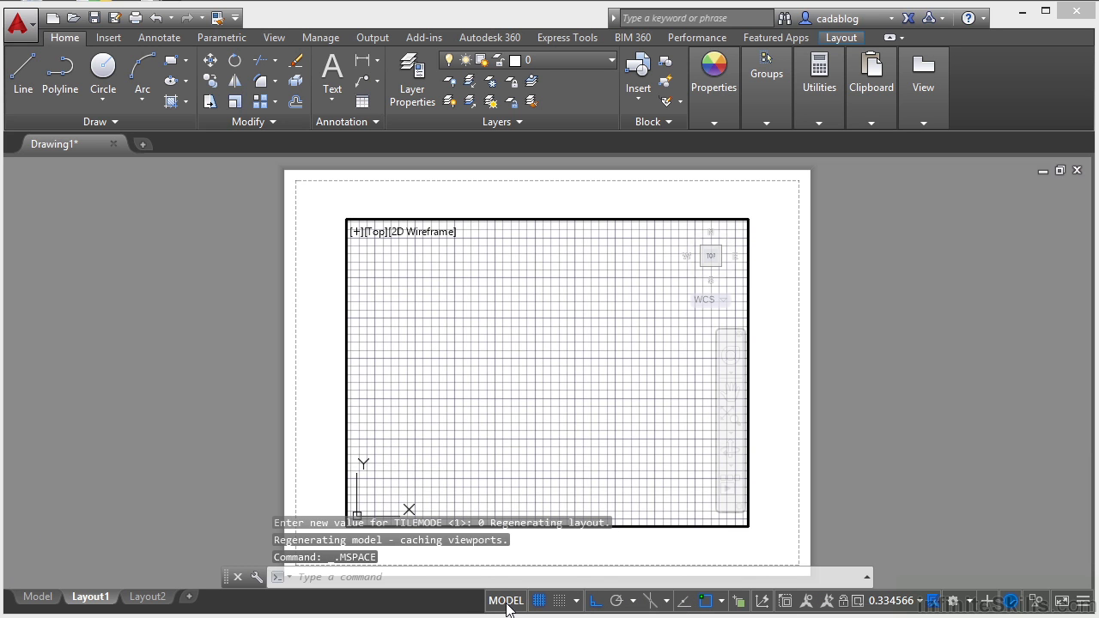
{"action": "left_click", "coordinate": [34, 597]}
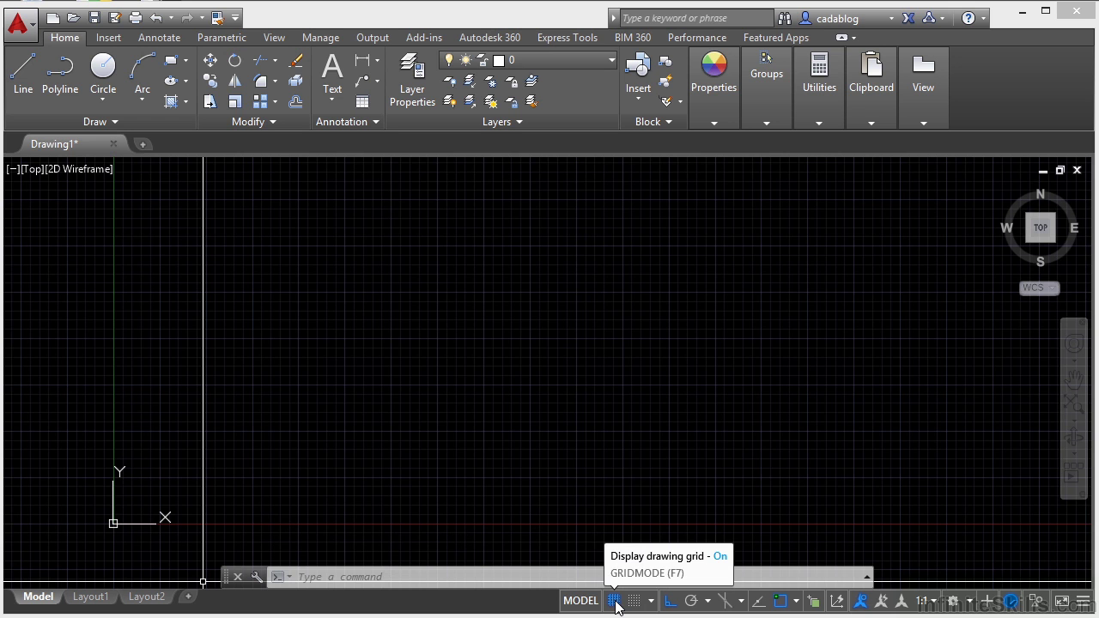
Step: Toggle the drawing grid off and on, and toggle snapping to the grid on and off
{"action": "left_click", "coordinate": [614, 602]}
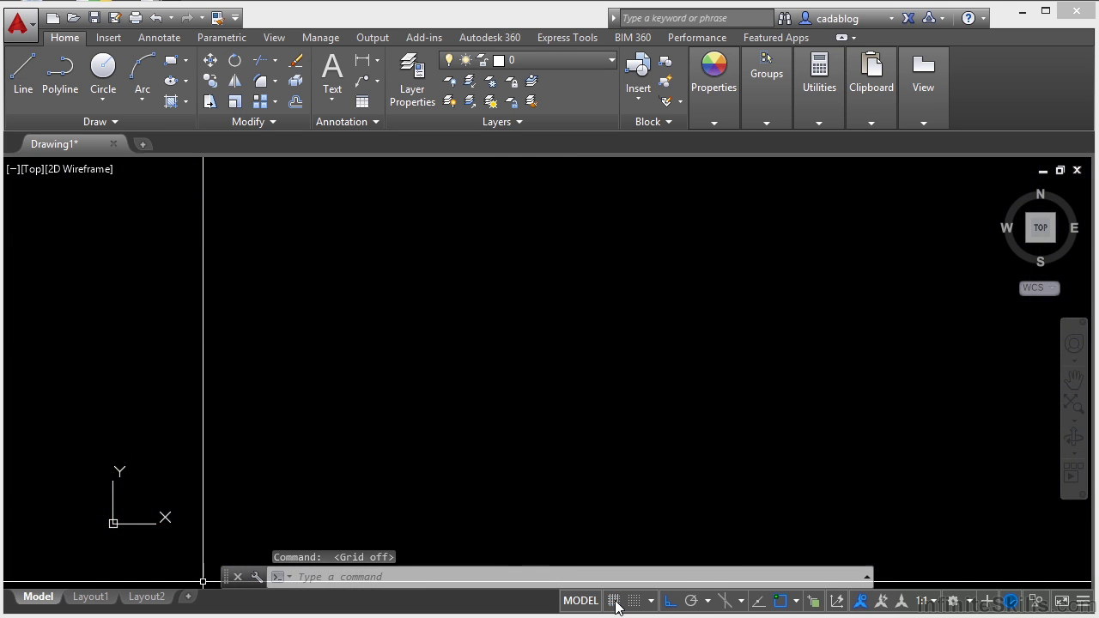
{"action": "left_click", "coordinate": [614, 602]}
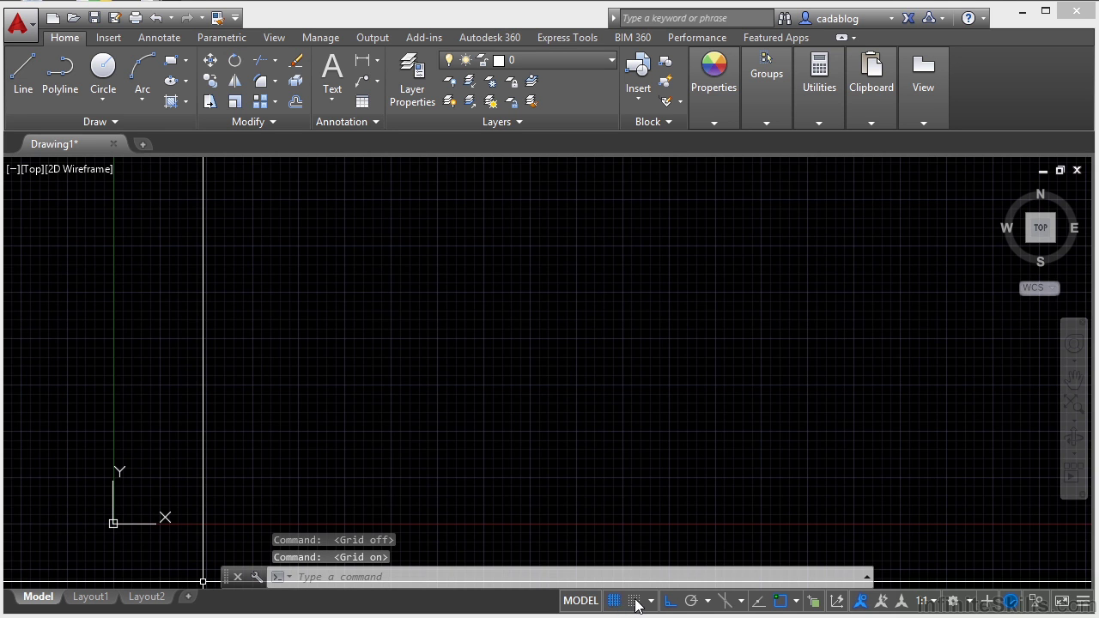
{"action": "left_click", "coordinate": [636, 602]}
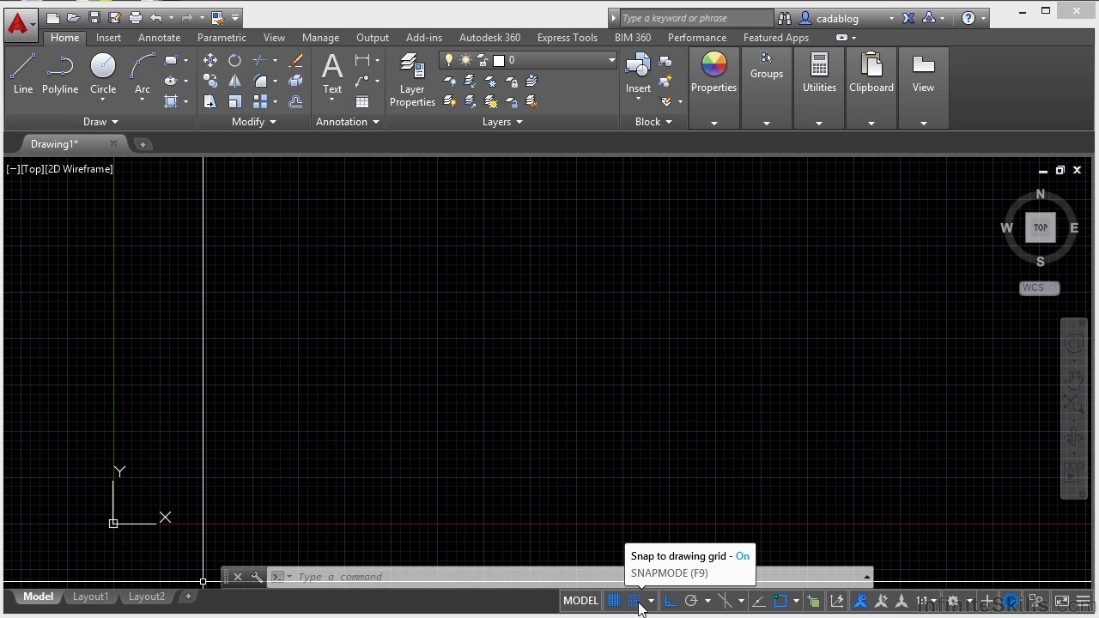
{"action": "left_click", "coordinate": [638, 603]}
{"action": "left_click", "coordinate": [638, 603]}
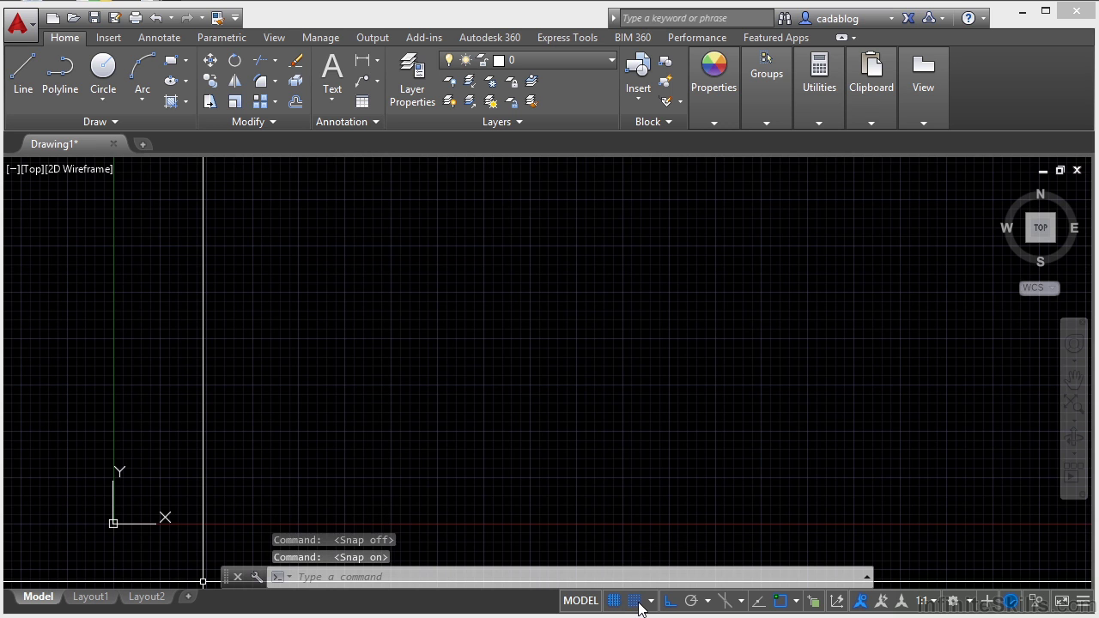
{"action": "left_click", "coordinate": [637, 602]}
{"action": "left_click", "coordinate": [636, 602]}
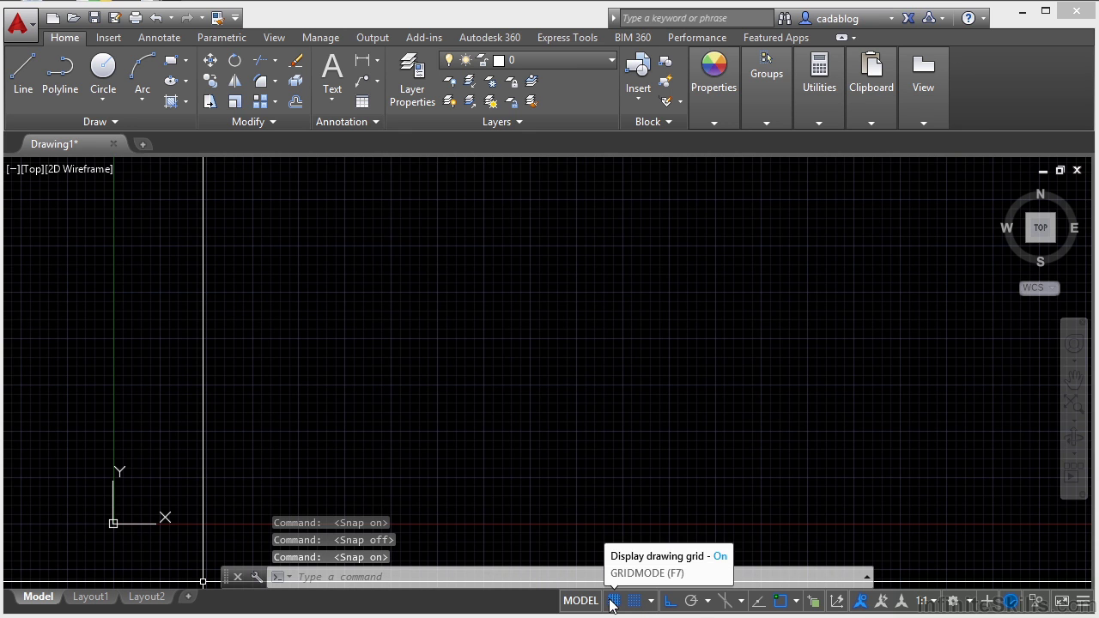
{"action": "left_click", "coordinate": [636, 602]}
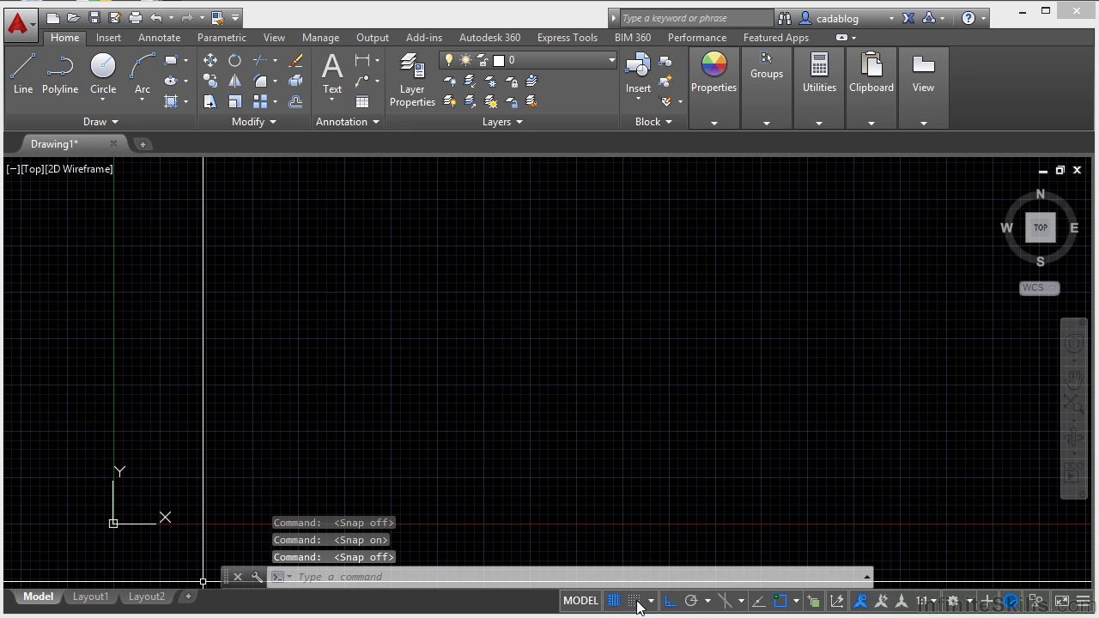
Step: Switch the snap type to Polar Snap and back to Grid Snap
{"action": "left_click", "coordinate": [652, 602]}
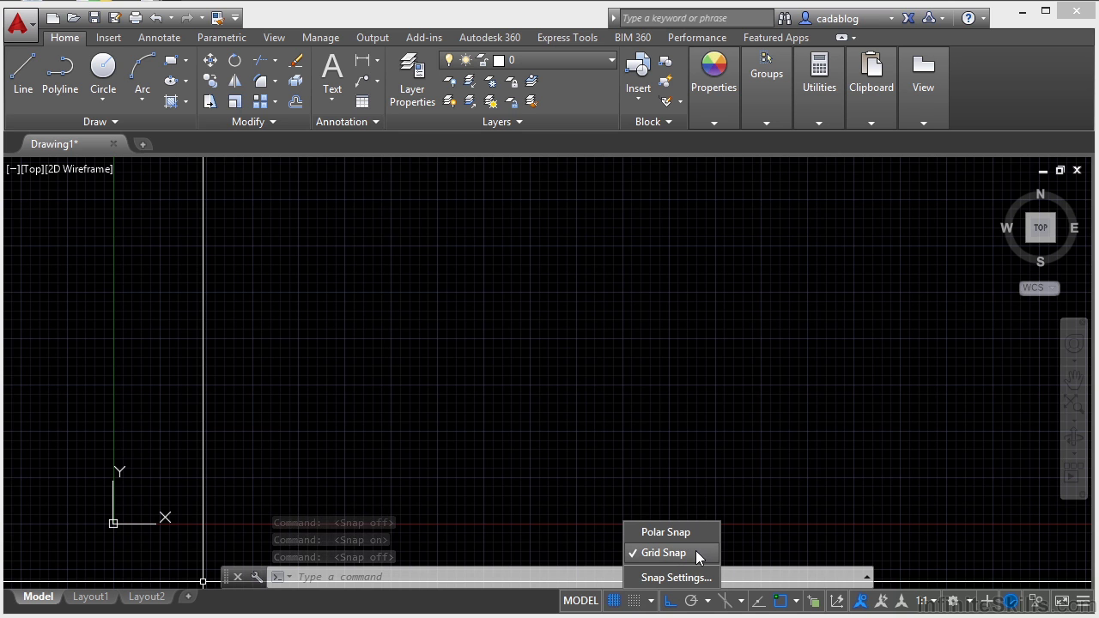
{"action": "left_click", "coordinate": [683, 551]}
{"action": "left_click", "coordinate": [651, 602]}
{"action": "left_click", "coordinate": [673, 539]}
{"action": "left_click", "coordinate": [652, 602]}
{"action": "left_click", "coordinate": [673, 554]}
Step: View the Snap and Grid page of the drafting settings and leave it without making changes
{"action": "left_click", "coordinate": [651, 601]}
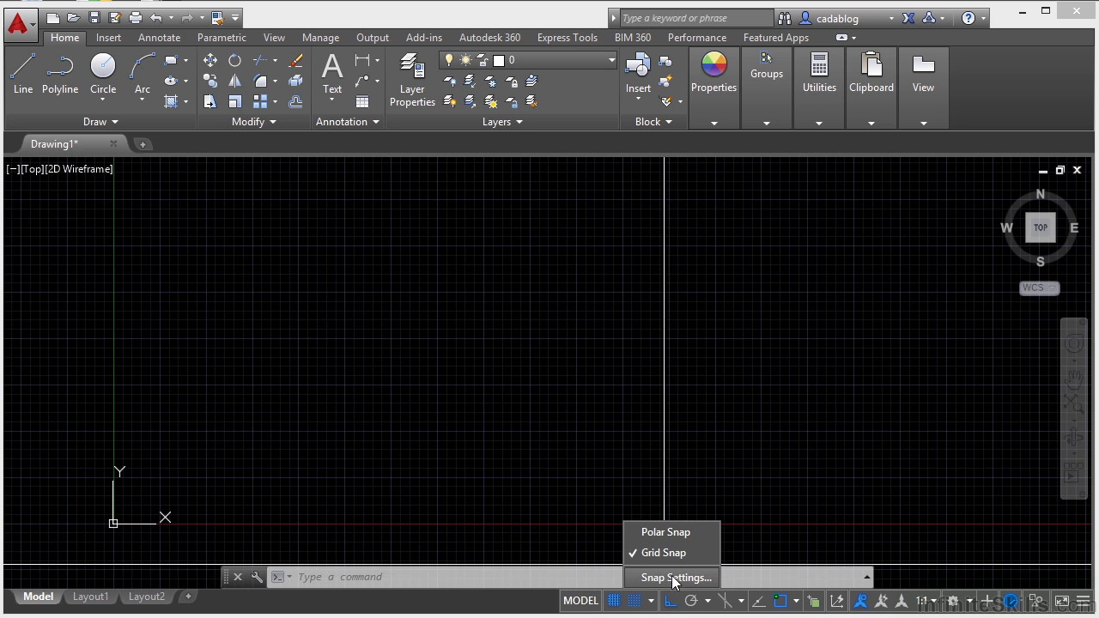
{"action": "left_click", "coordinate": [662, 578]}
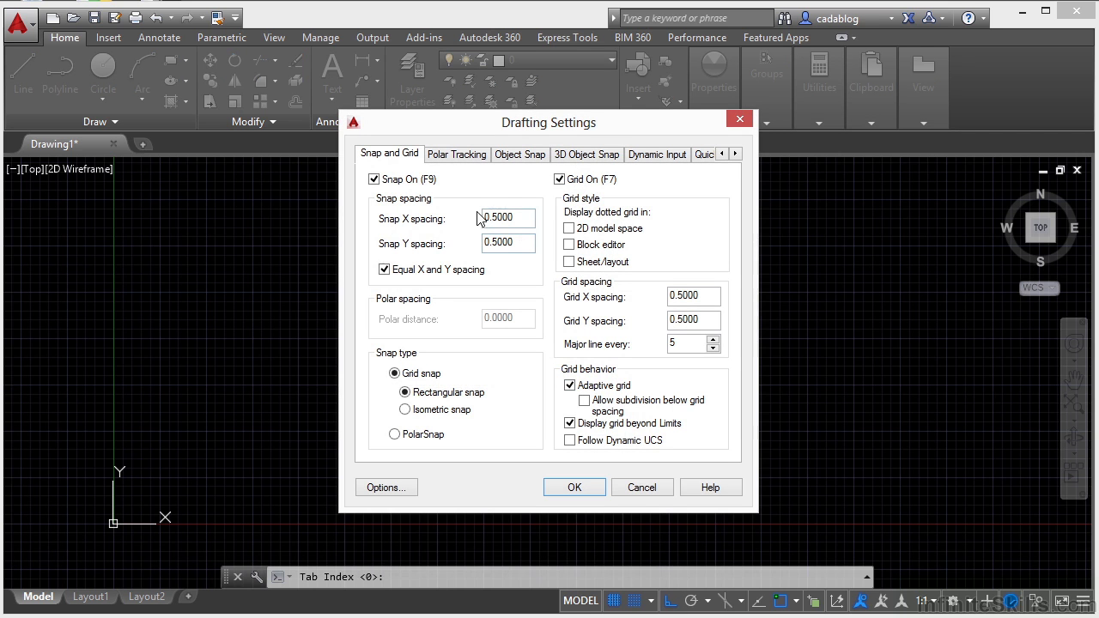
{"action": "left_click", "coordinate": [642, 487]}
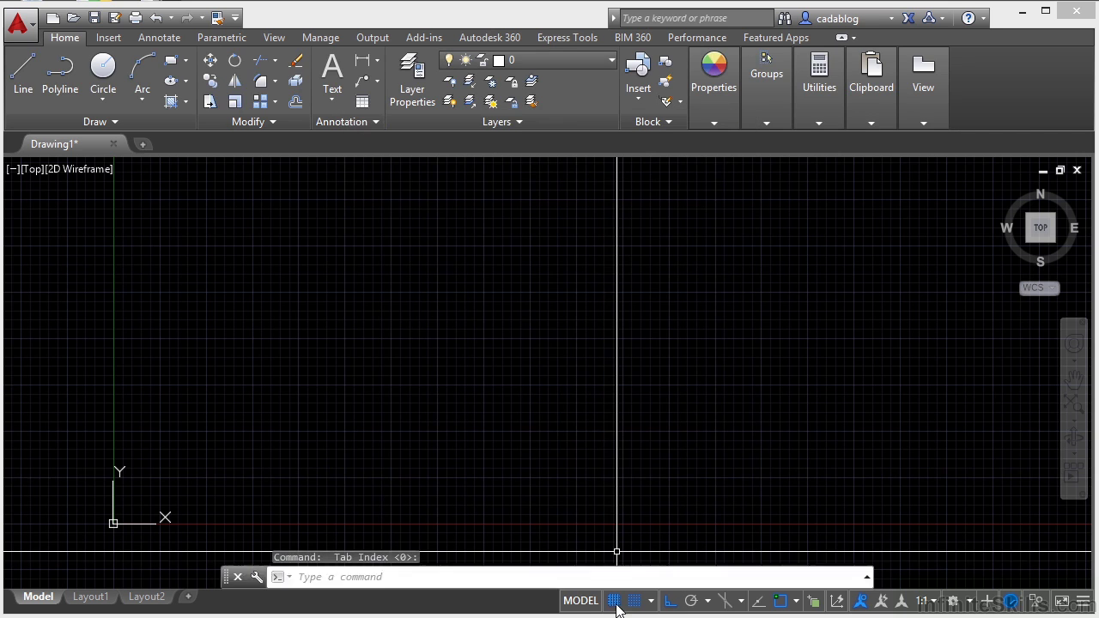
Step: Toggle Ortho mode off and on, and toggle polar tracking on and off
{"action": "left_click", "coordinate": [670, 601]}
{"action": "left_click", "coordinate": [670, 601]}
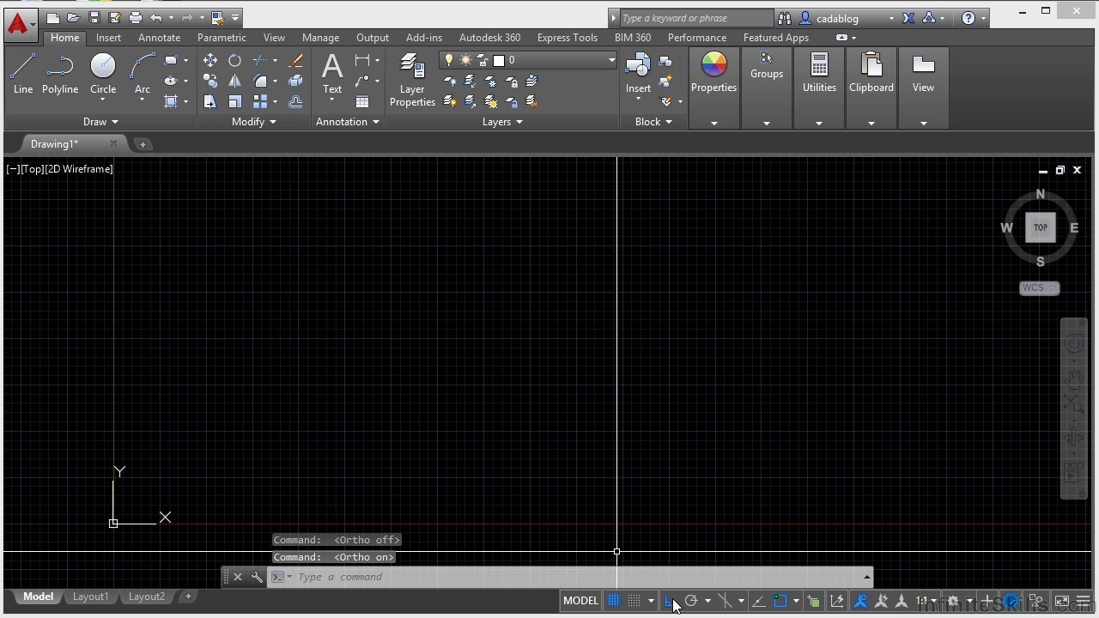
{"action": "left_click", "coordinate": [670, 601]}
{"action": "left_click", "coordinate": [670, 601]}
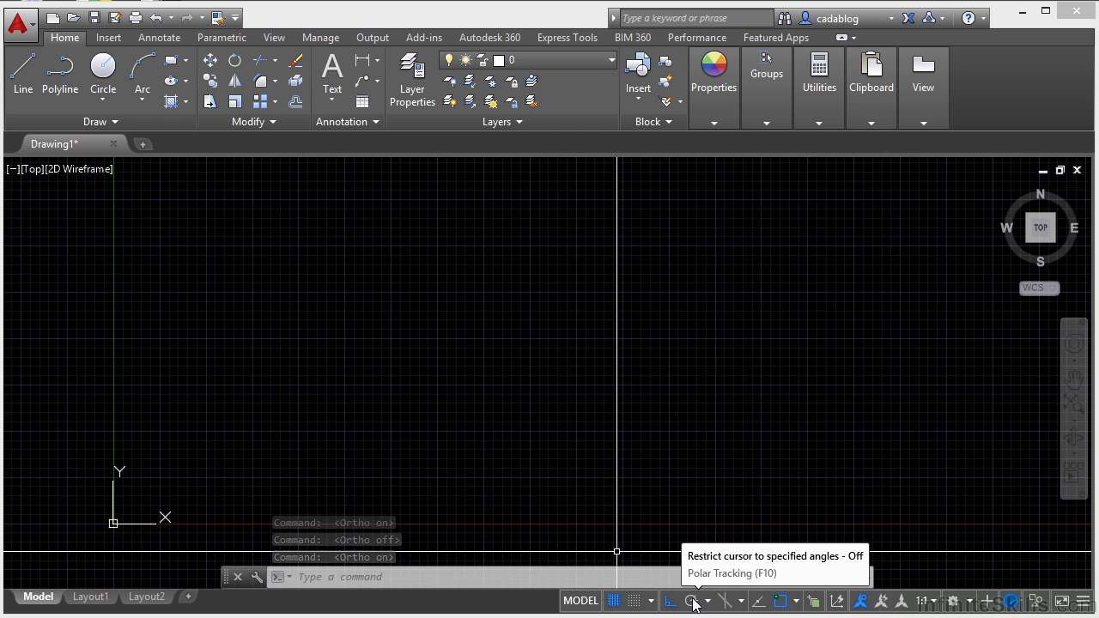
{"action": "left_click", "coordinate": [692, 601]}
{"action": "left_click", "coordinate": [694, 603]}
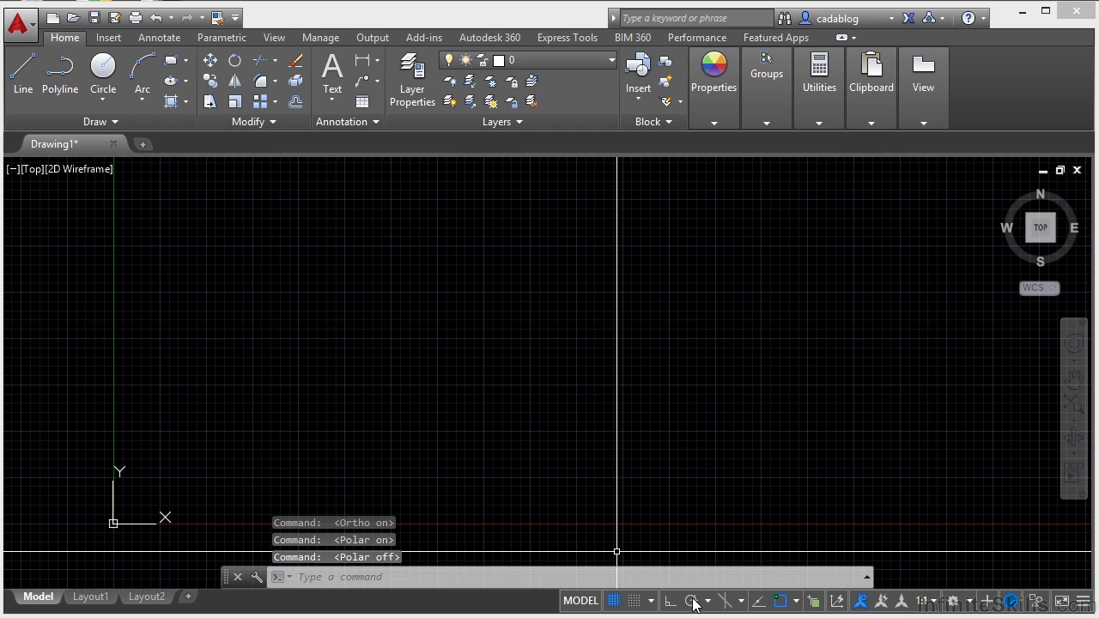
Step: View the polar angle presets and the Polar Tracking settings, and leave them without making changes
{"action": "left_click", "coordinate": [707, 601]}
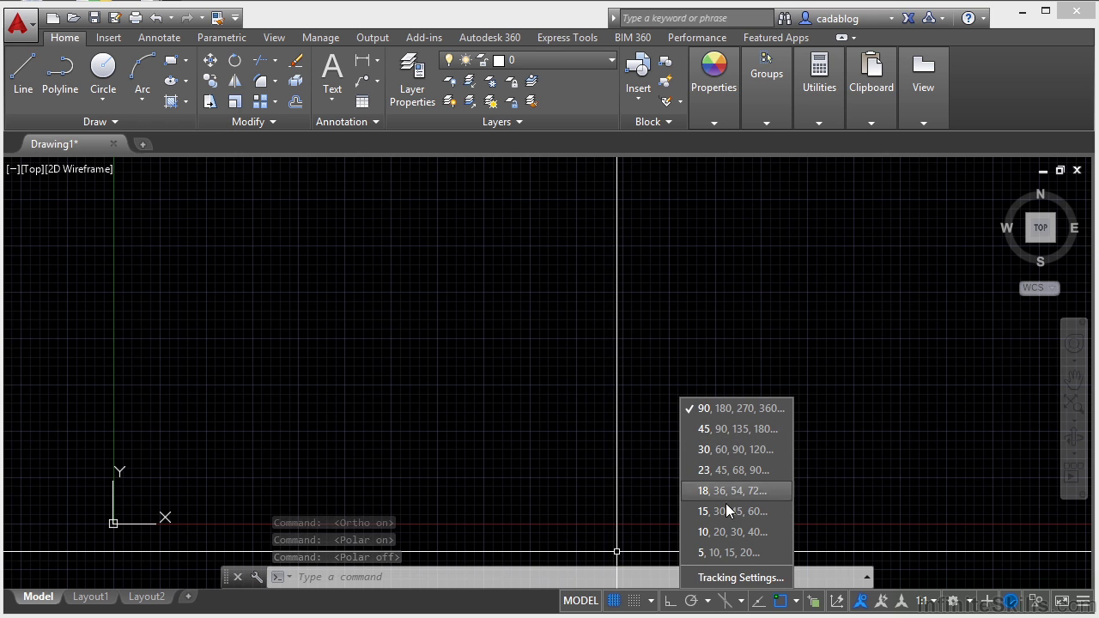
{"action": "left_click", "coordinate": [719, 577]}
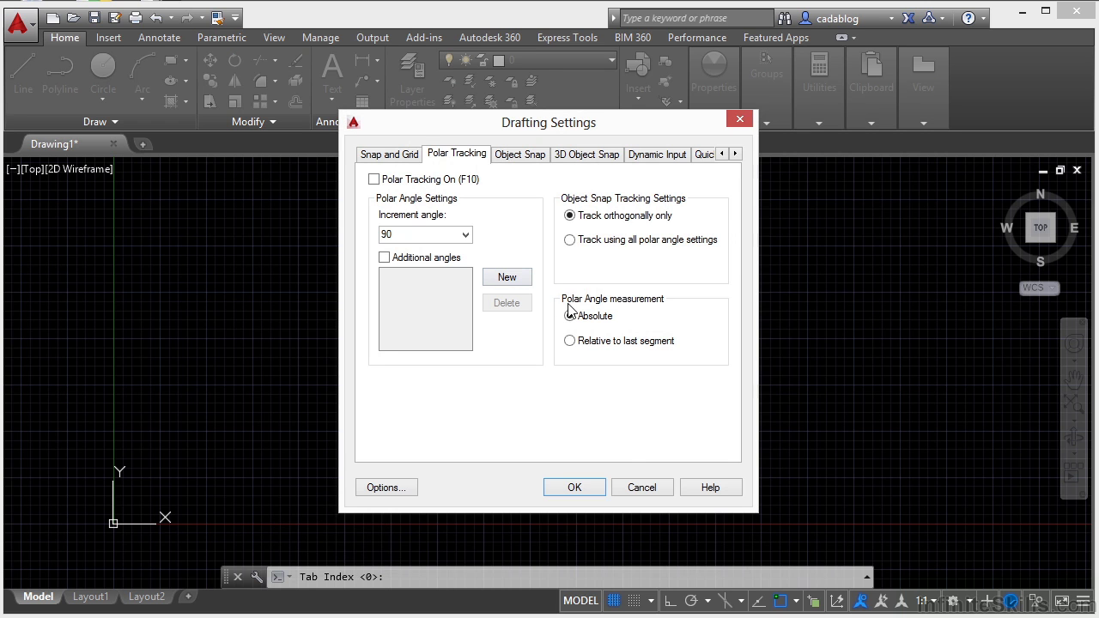
{"action": "left_click", "coordinate": [636, 487]}
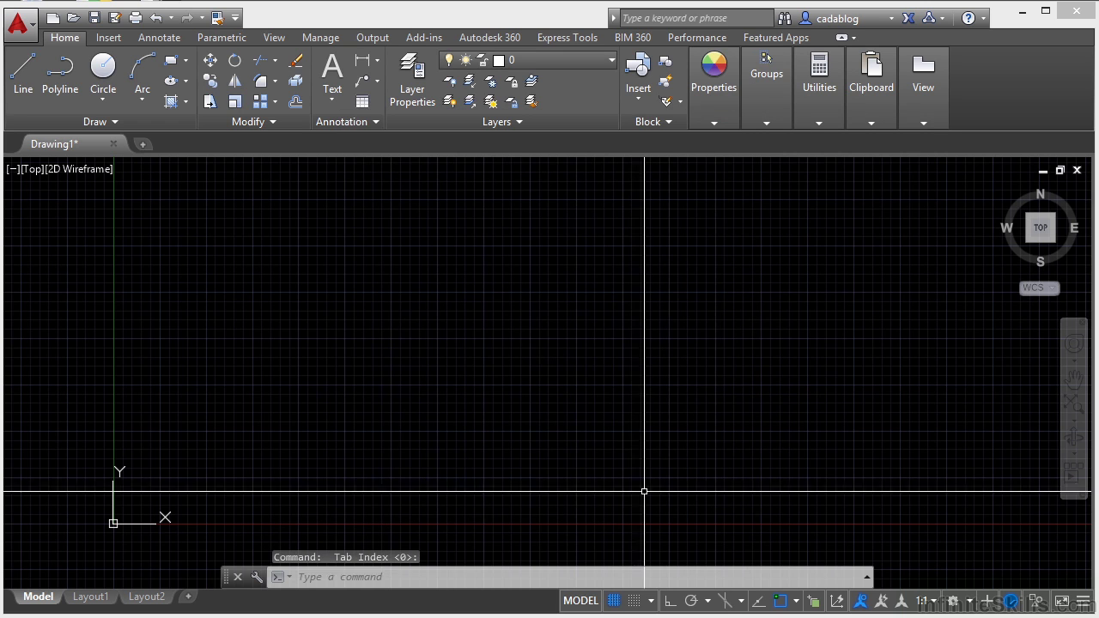
Step: Turn on isometric drafting and set the active isoplane to Top
{"action": "left_click", "coordinate": [723, 600]}
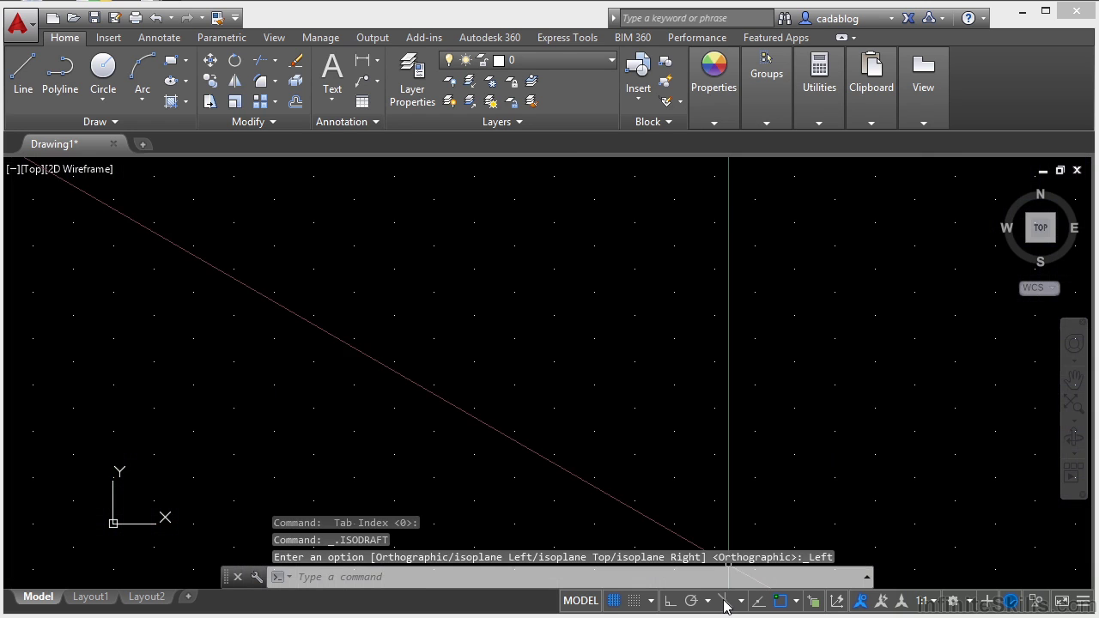
{"action": "left_click", "coordinate": [724, 600]}
{"action": "left_click", "coordinate": [723, 601]}
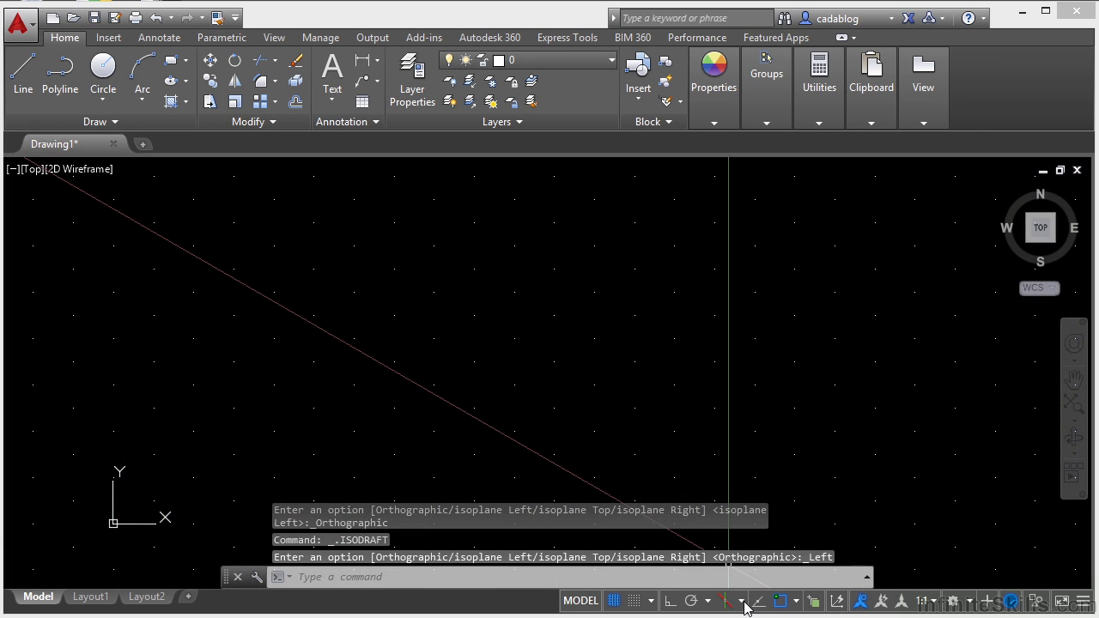
{"action": "left_click", "coordinate": [740, 601]}
{"action": "left_click", "coordinate": [777, 546]}
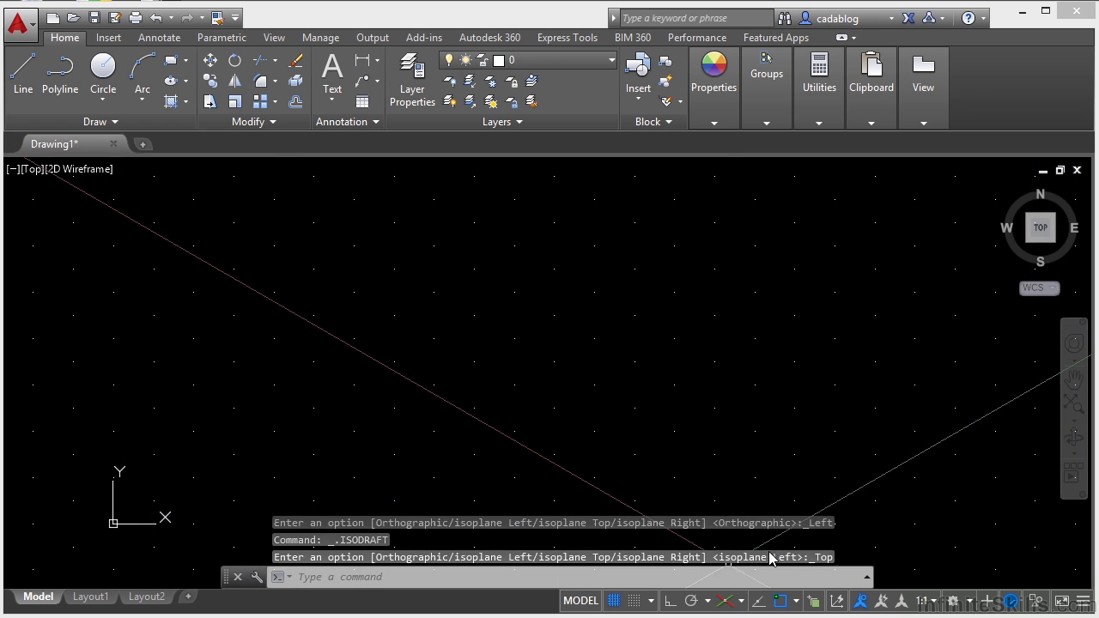
Step: Draw a closed four-sided diamond on the top isoplane with the Line command, turning Ortho mode on
{"action": "type", "text": "l"}
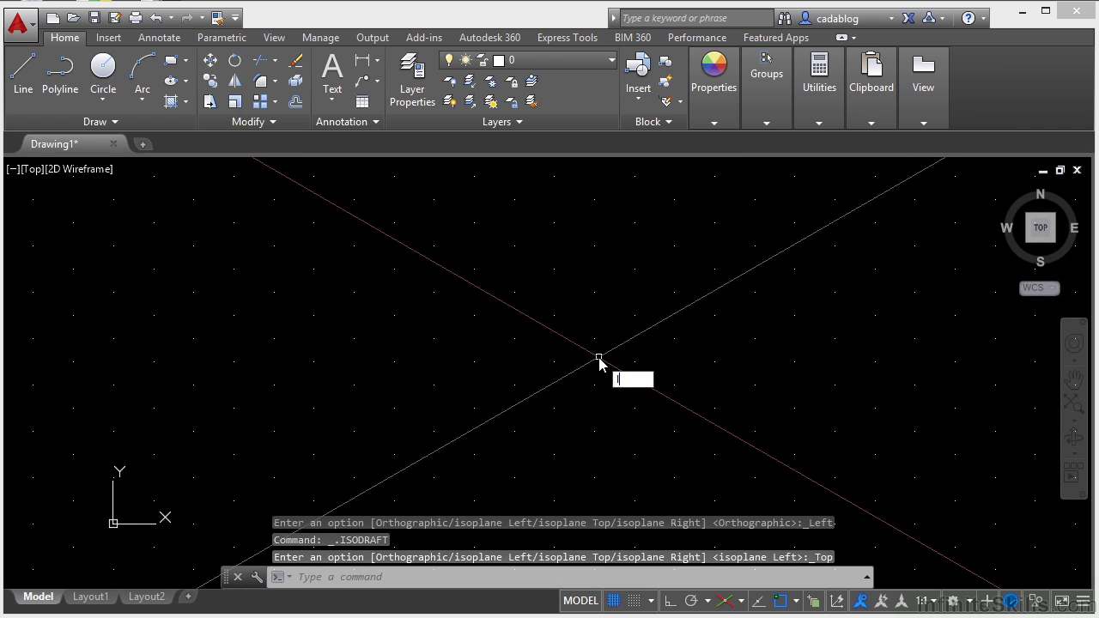
{"action": "key", "text": "Return"}
{"action": "left_click", "coordinate": [464, 321]}
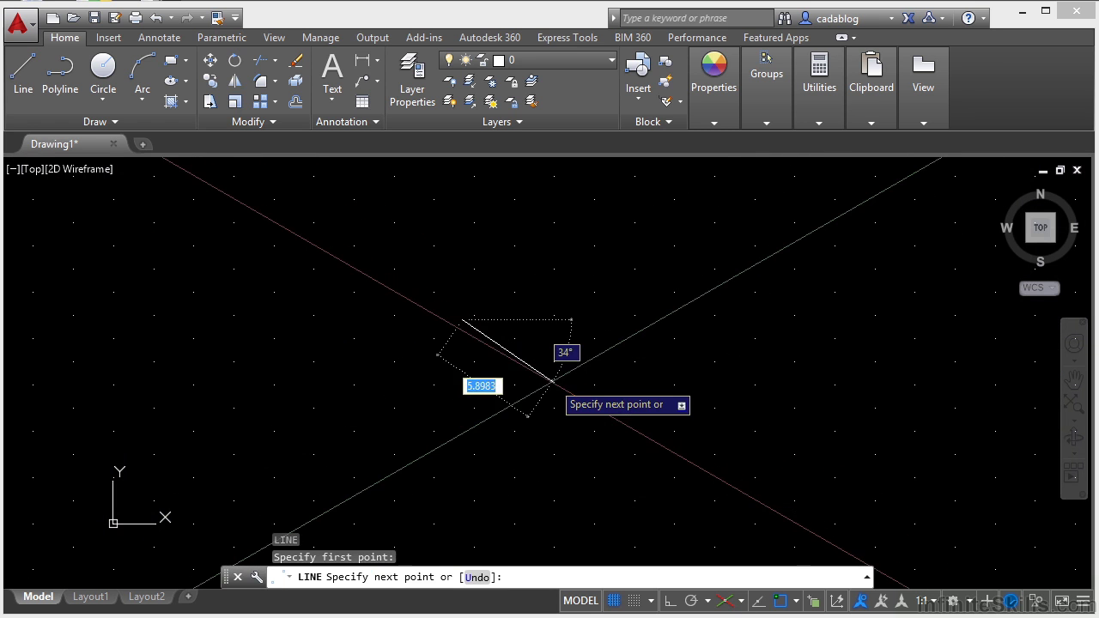
{"action": "key", "text": "F8"}
{"action": "left_click", "coordinate": [560, 375]}
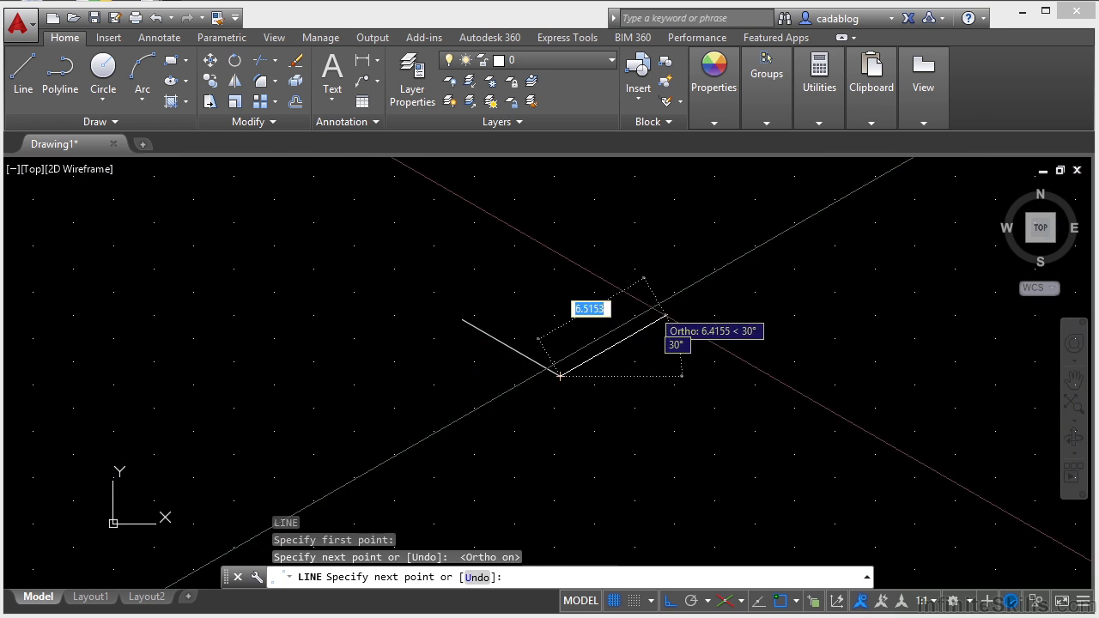
{"action": "left_click", "coordinate": [563, 237]}
{"action": "left_click", "coordinate": [463, 320]}
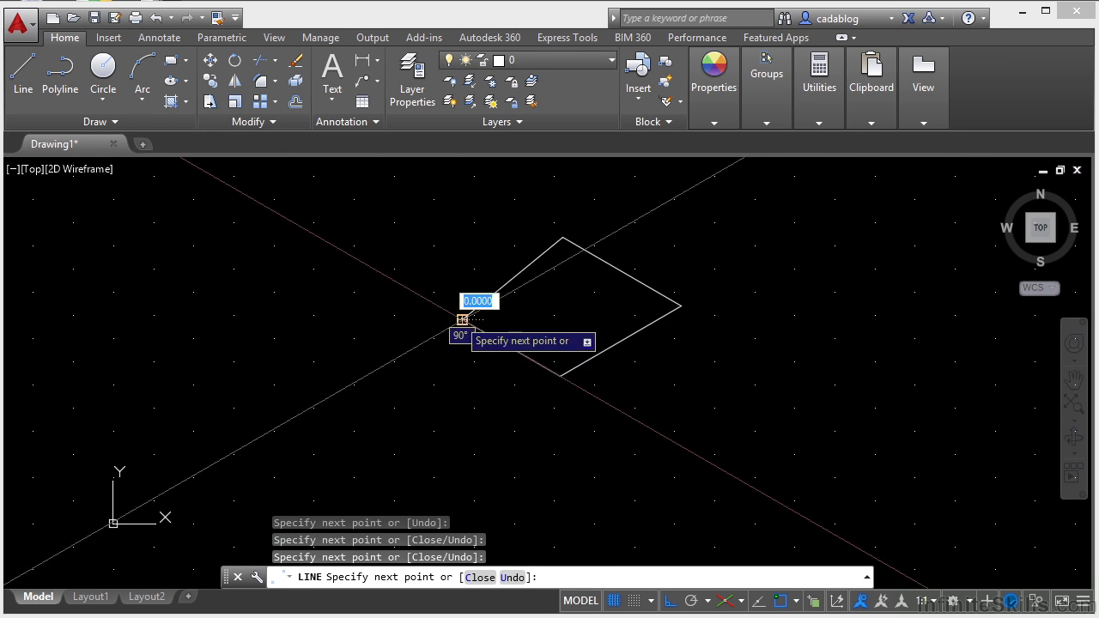
Step: End the running line command and switch from isometric back to orthographic drafting
{"action": "left_click", "coordinate": [726, 601]}
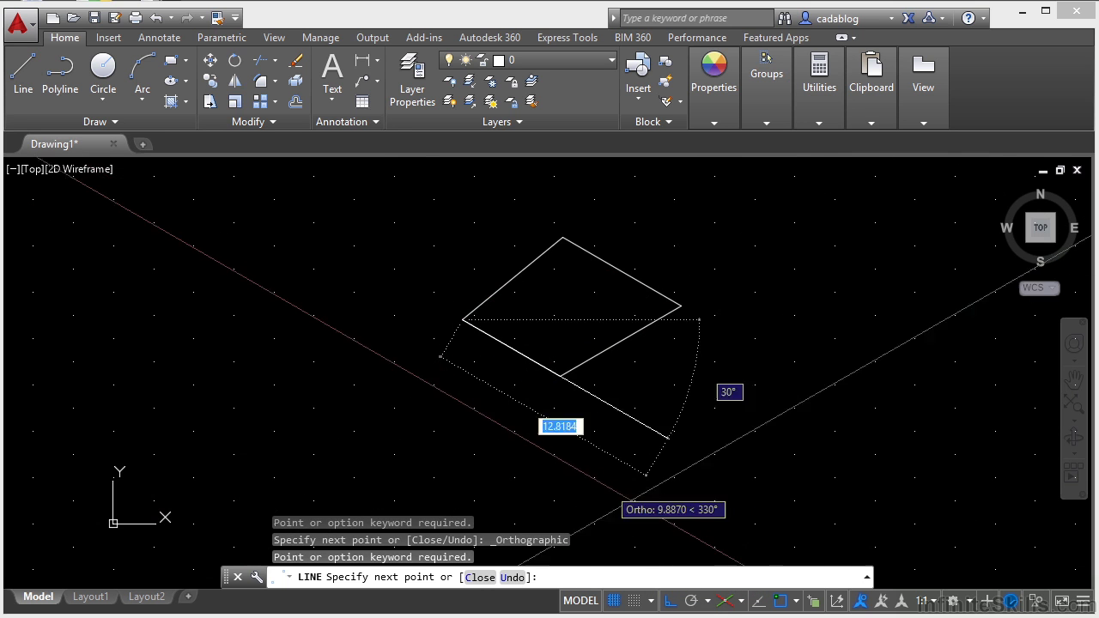
{"action": "left_click", "coordinate": [741, 601]}
{"action": "left_click", "coordinate": [769, 575]}
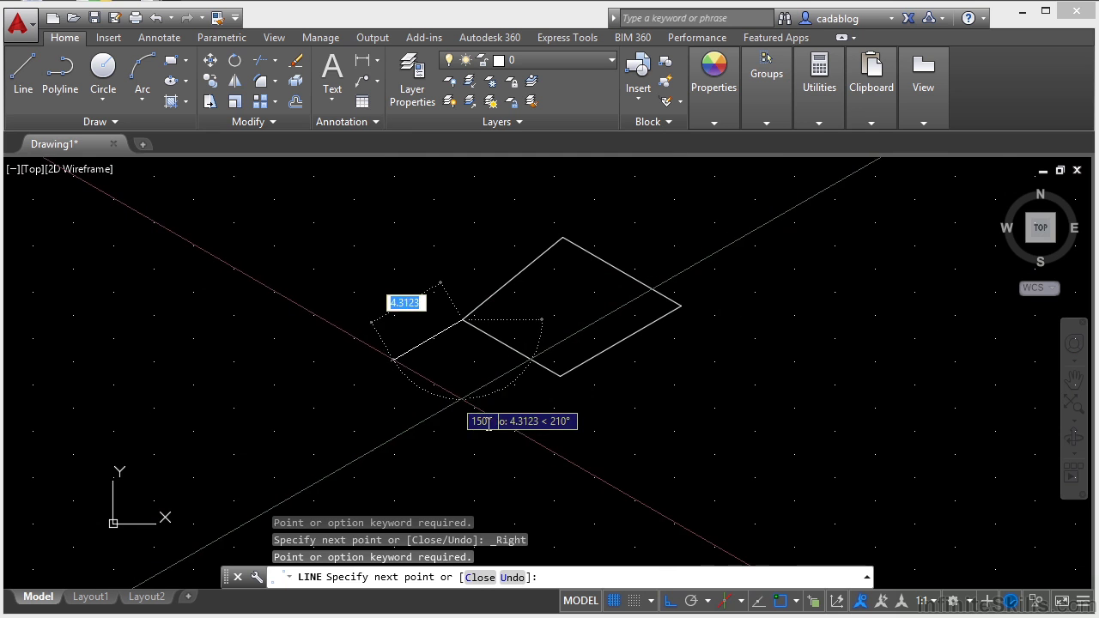
{"action": "key", "text": "Escape"}
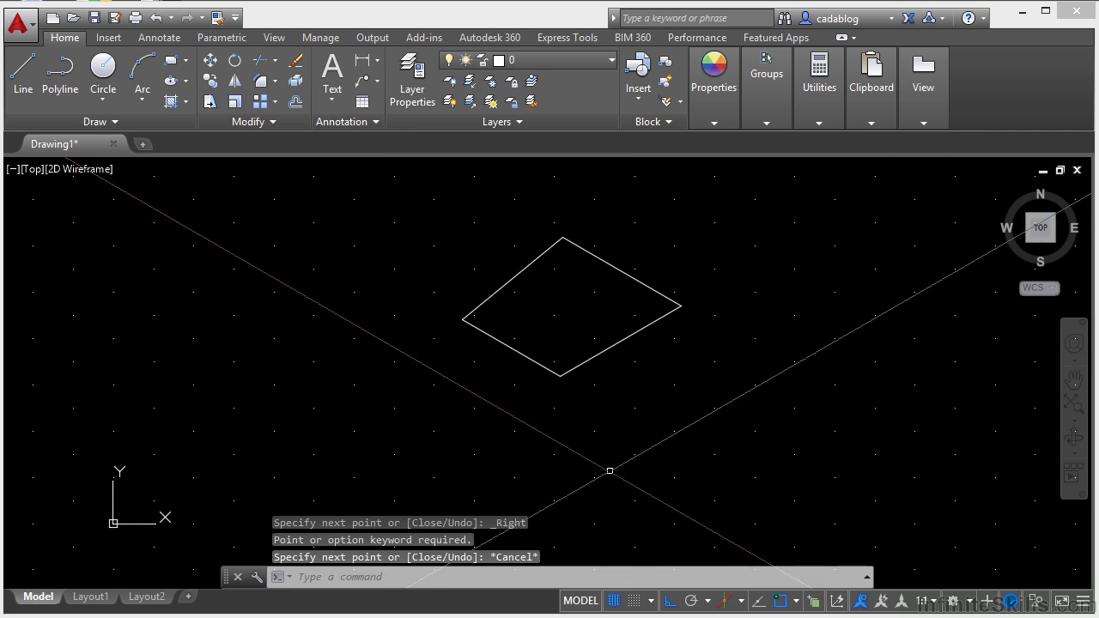
{"action": "left_click", "coordinate": [727, 605]}
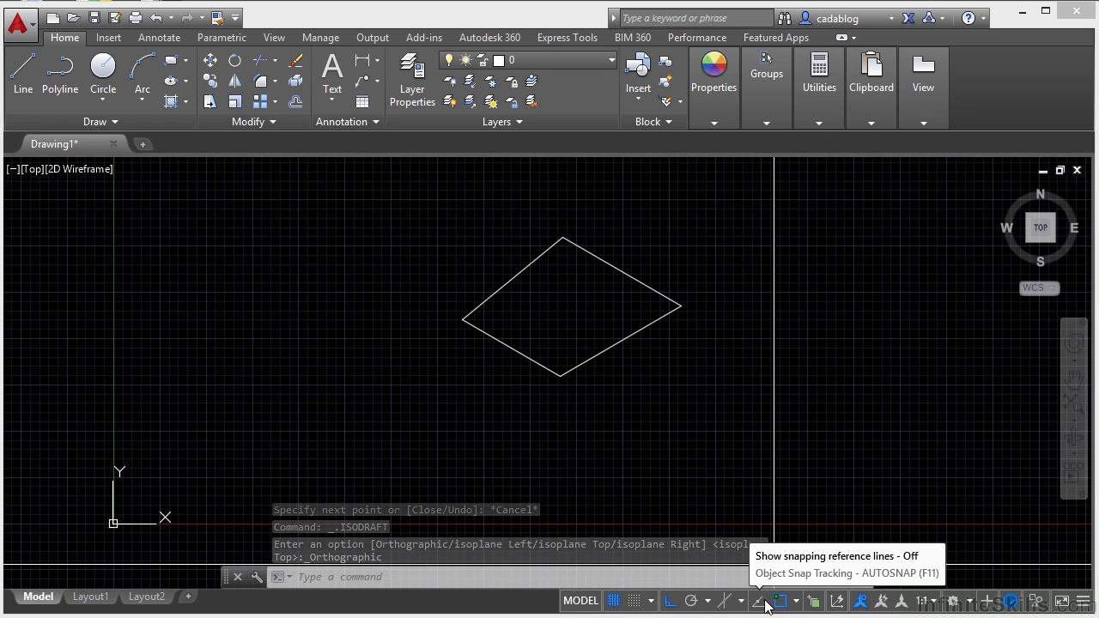
Step: Turn on object snap tracking
{"action": "left_click", "coordinate": [763, 602]}
{"action": "left_click", "coordinate": [763, 603]}
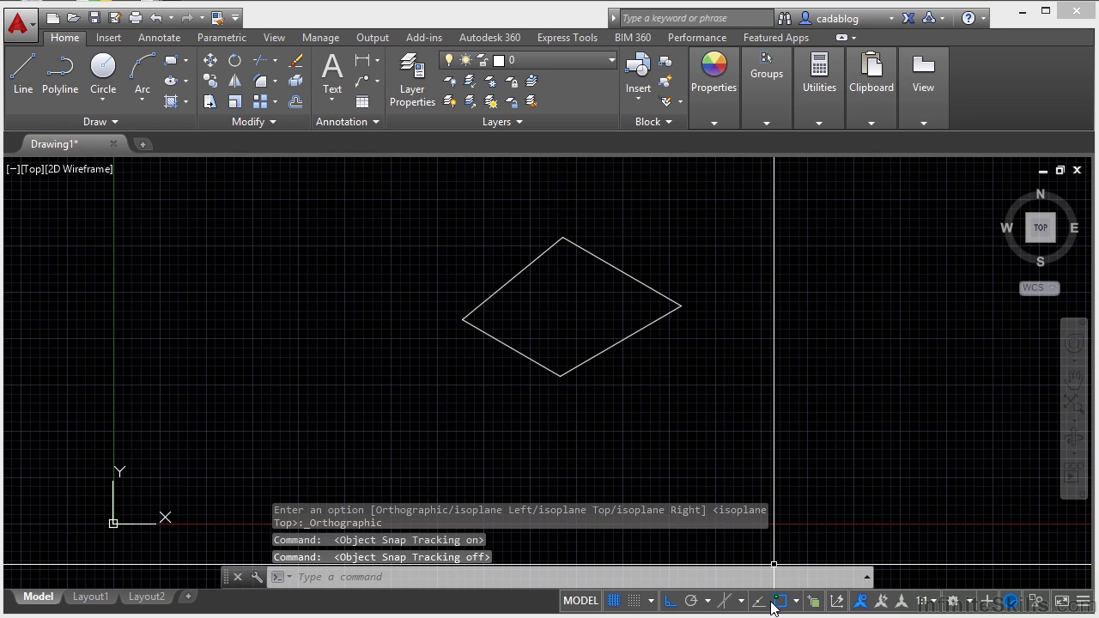
{"action": "left_click", "coordinate": [761, 604]}
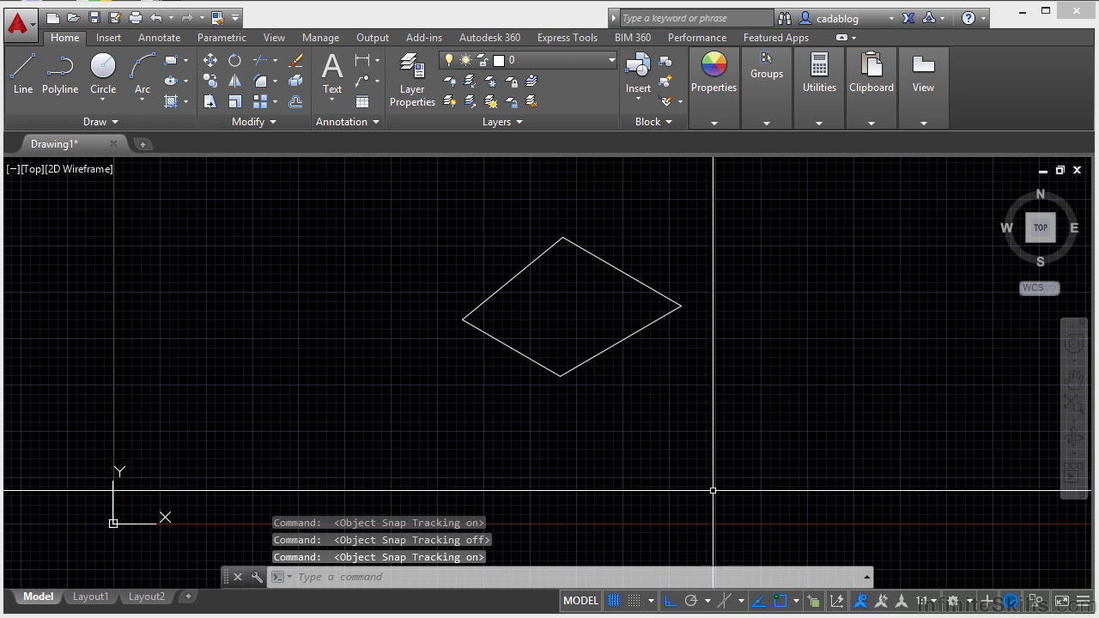
Step: Draw a line about 15.45 units long at 30° from the diamond's lowest corner along its lower-right edge's extension, turning Ortho mode off
{"action": "type", "text": "l"}
{"action": "key", "text": "Return"}
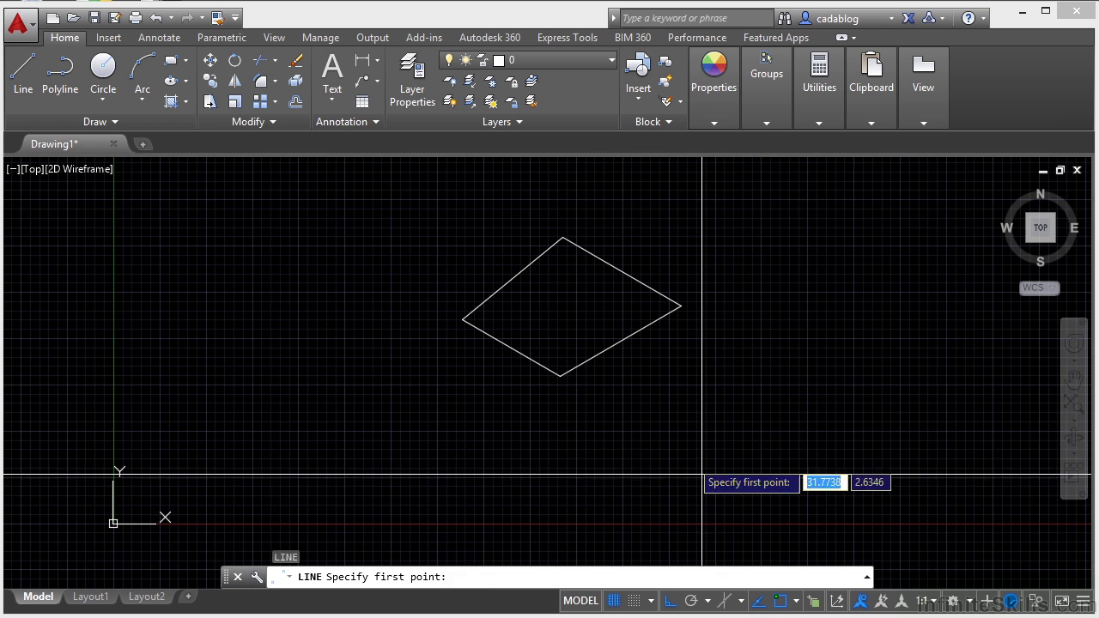
{"action": "left_click", "coordinate": [561, 376]}
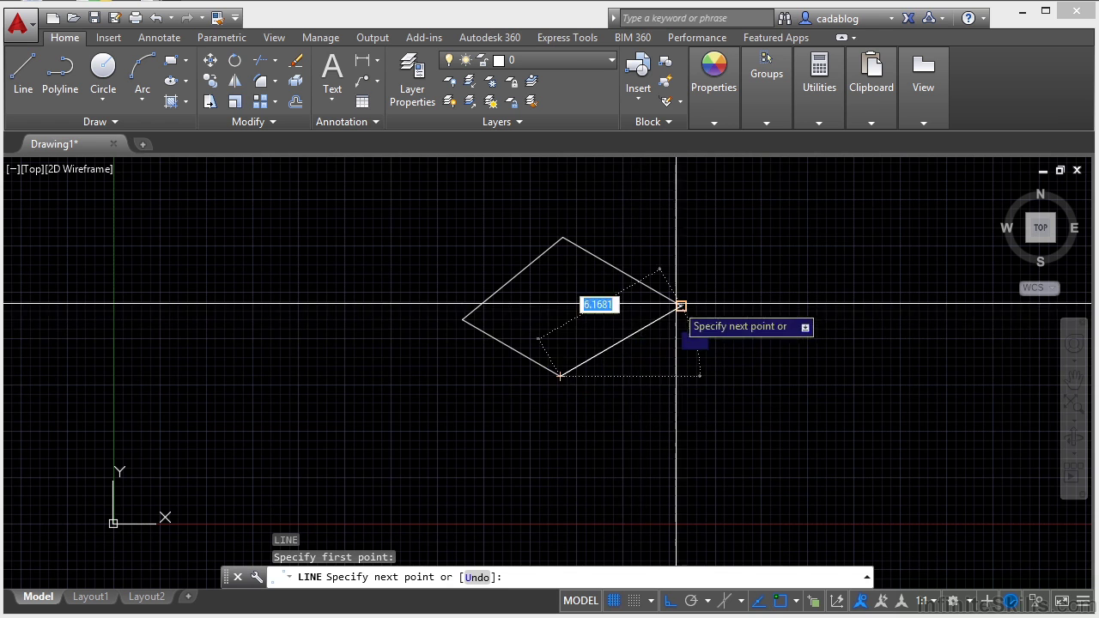
{"action": "left_click", "coordinate": [671, 600]}
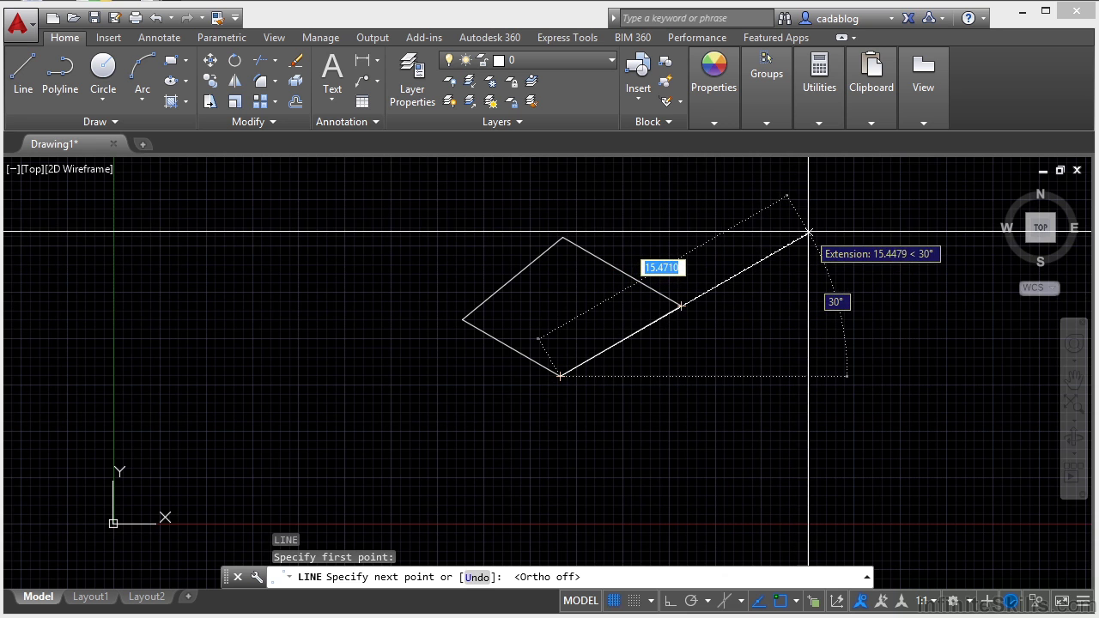
{"action": "left_click", "coordinate": [808, 232]}
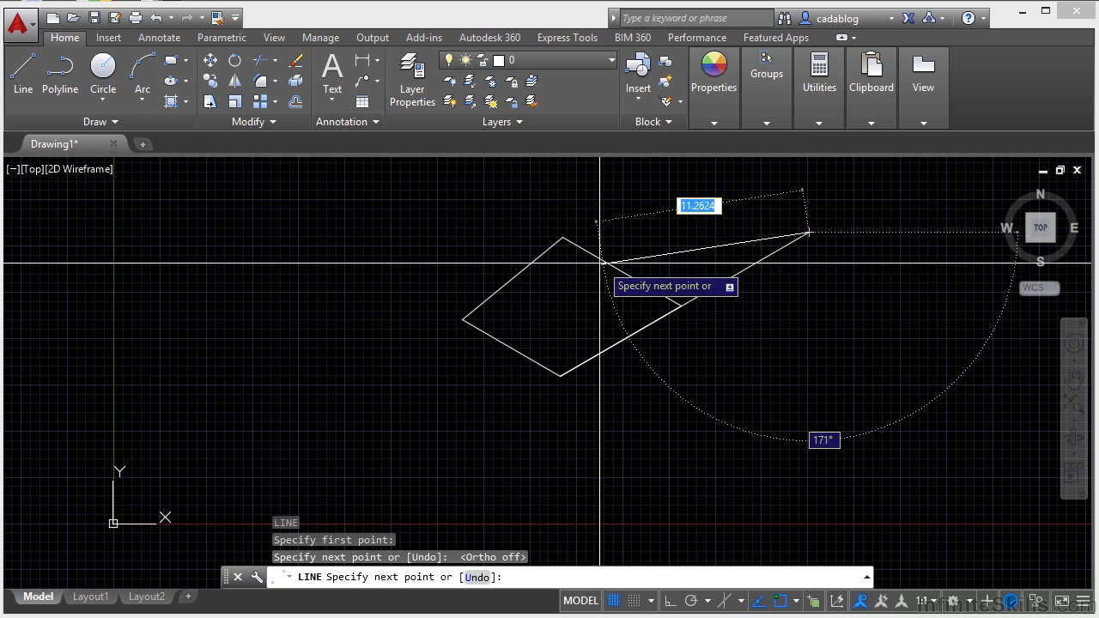
{"action": "key", "text": "Escape"}
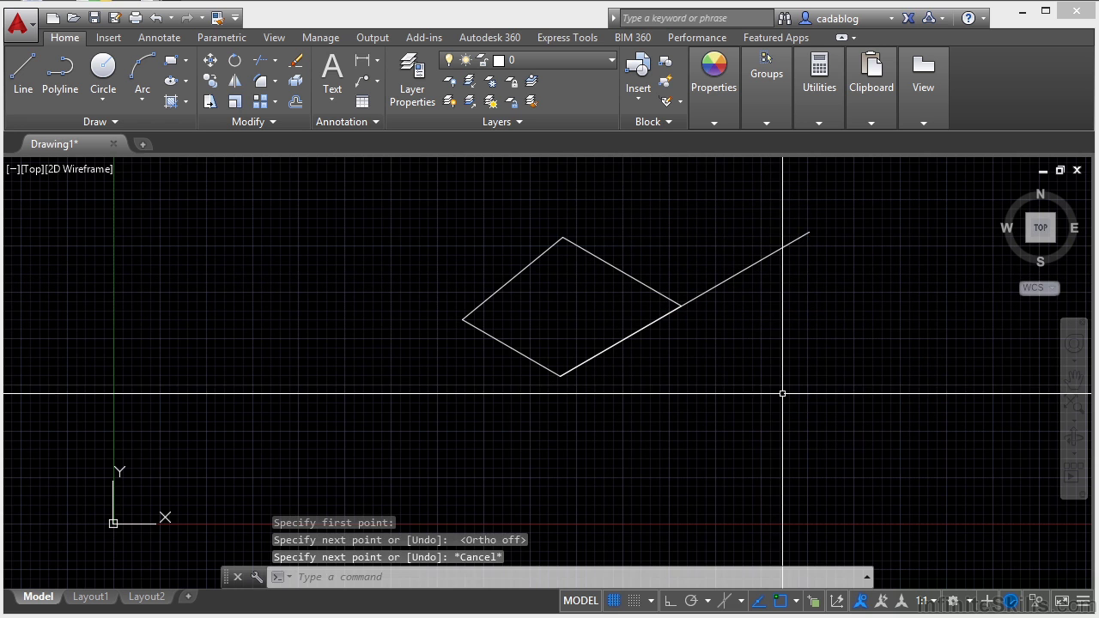
Step: Toggle object snap off and on twice, leaving it on
{"action": "left_click", "coordinate": [781, 603]}
{"action": "left_click", "coordinate": [781, 603]}
{"action": "left_click", "coordinate": [781, 603]}
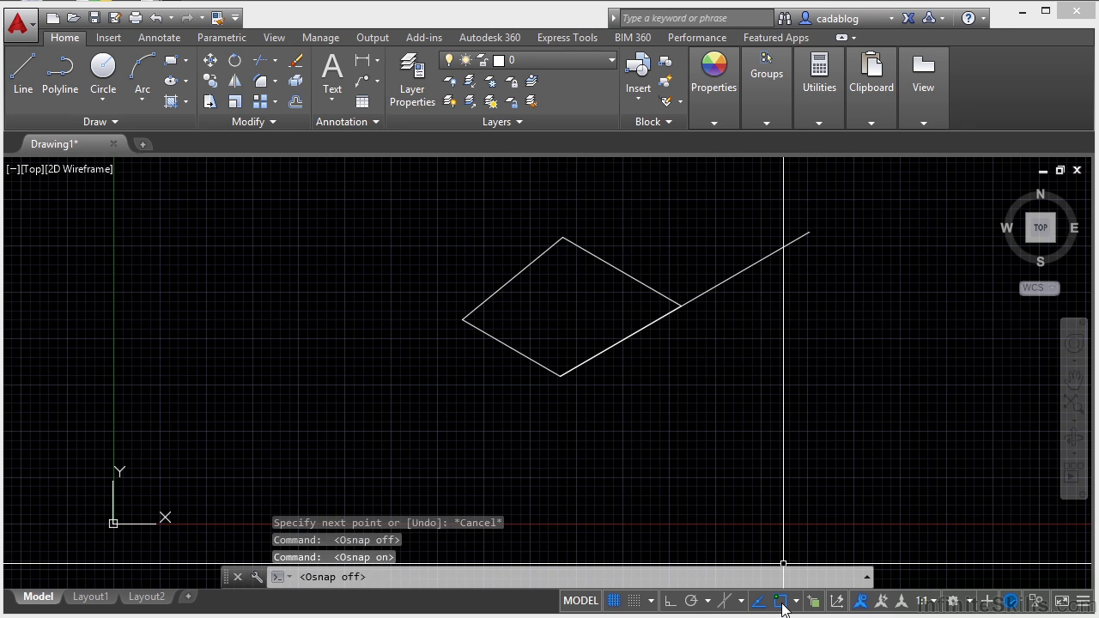
{"action": "left_click", "coordinate": [781, 602]}
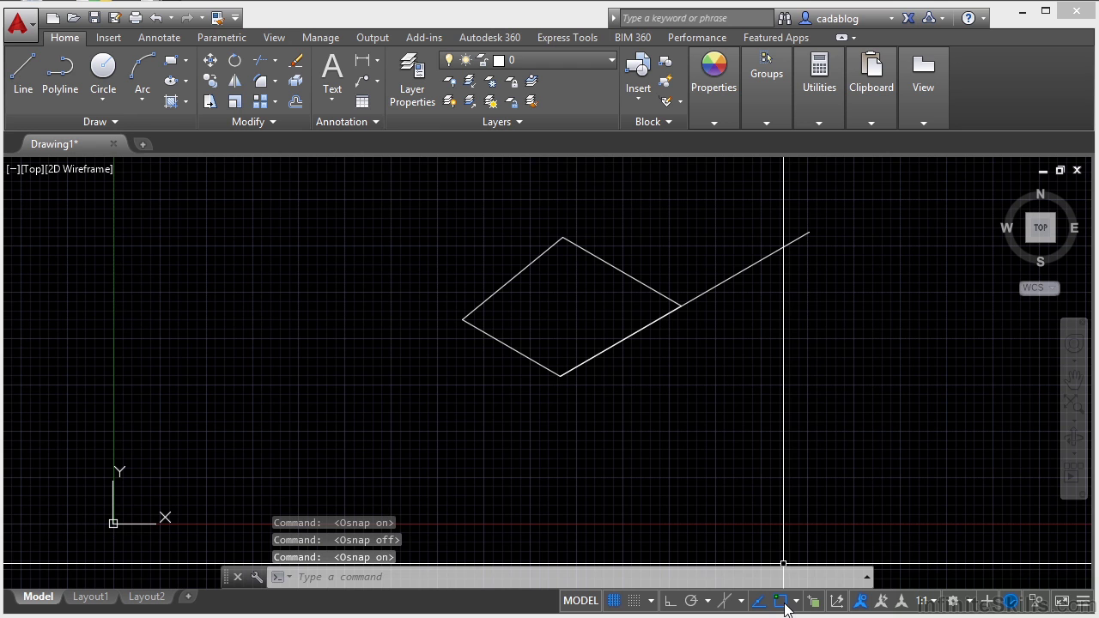
Step: Enable the Midpoint, Node and Quadrant object snaps, and review the Object Snap settings without changing them
{"action": "left_click", "coordinate": [796, 603]}
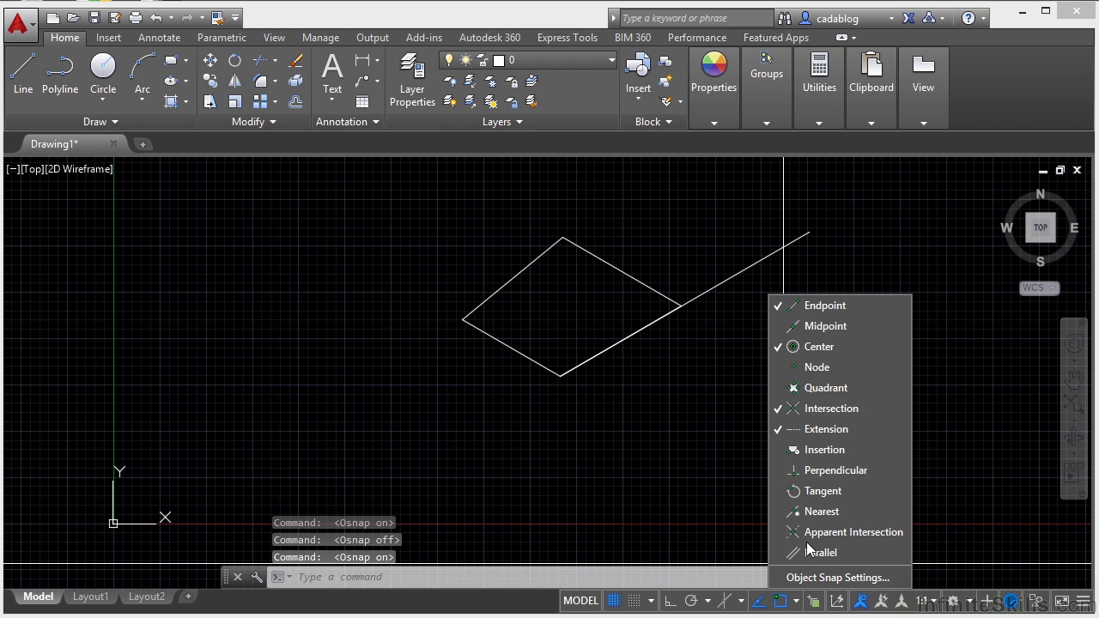
{"action": "left_click", "coordinate": [826, 326]}
{"action": "left_click", "coordinate": [823, 369]}
{"action": "left_click", "coordinate": [827, 390]}
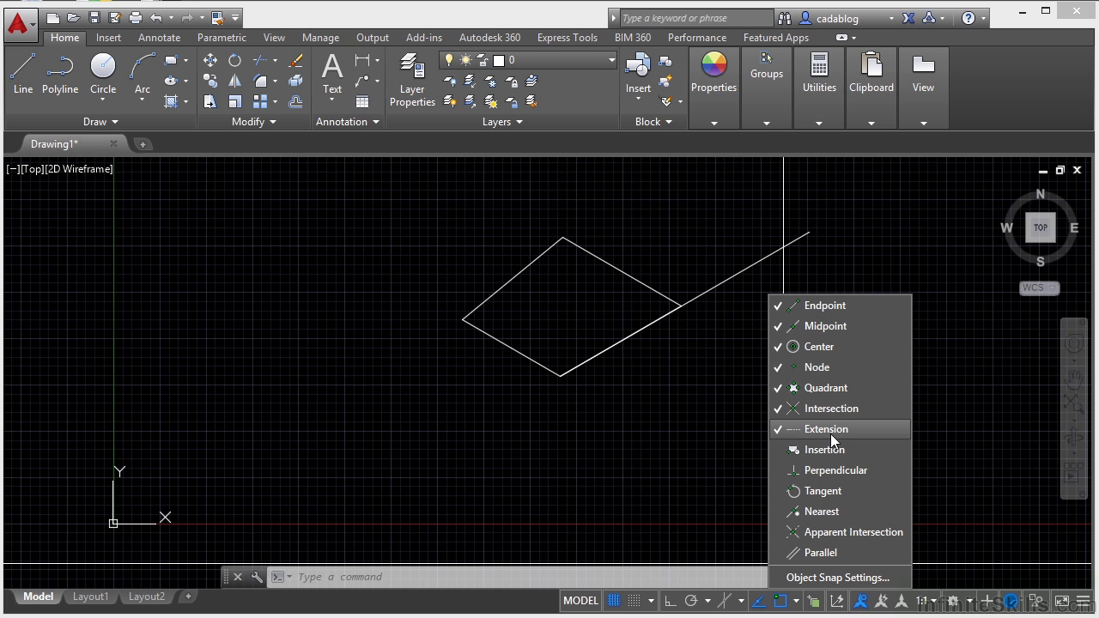
{"action": "left_click", "coordinate": [816, 577]}
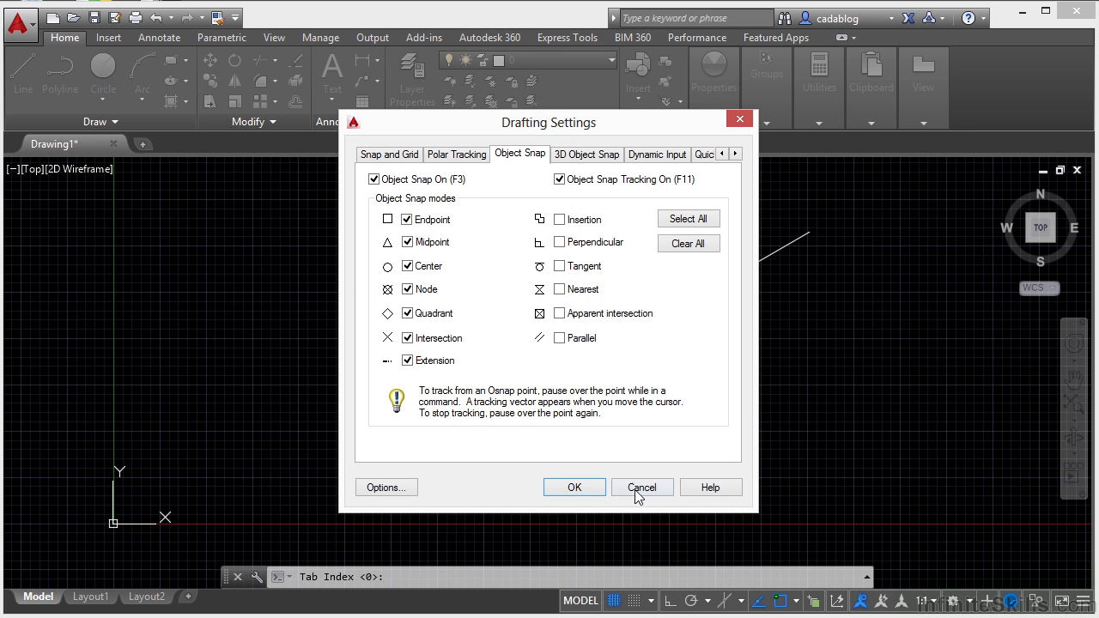
{"action": "left_click", "coordinate": [638, 488]}
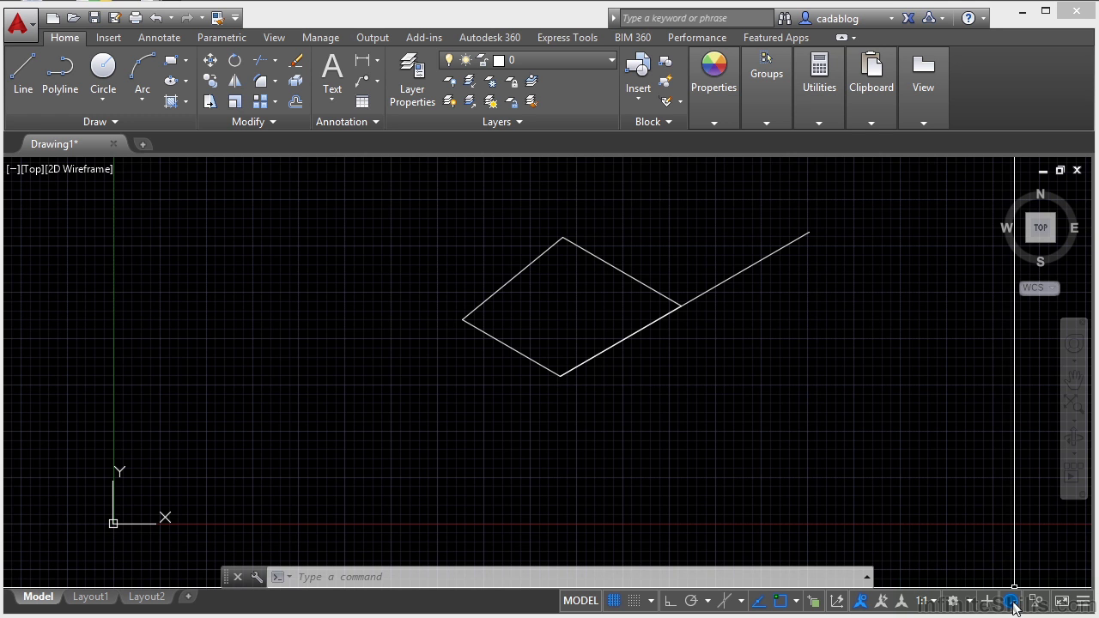
Step: Hide the Clean Screen control from the status bar and show it again
{"action": "left_click", "coordinate": [1085, 604]}
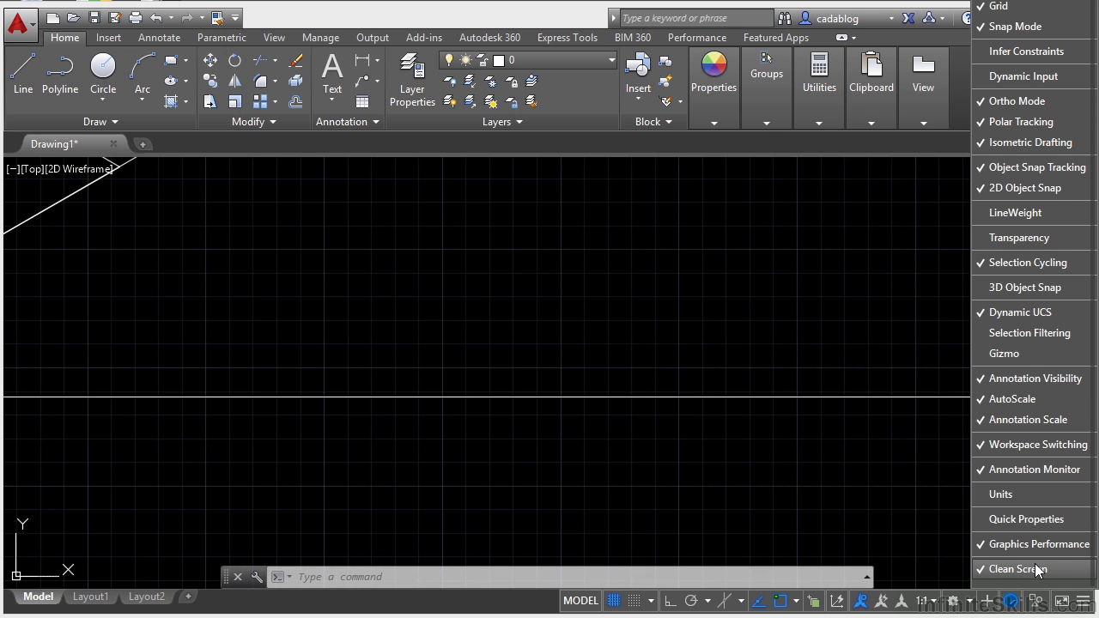
{"action": "left_click", "coordinate": [1018, 569]}
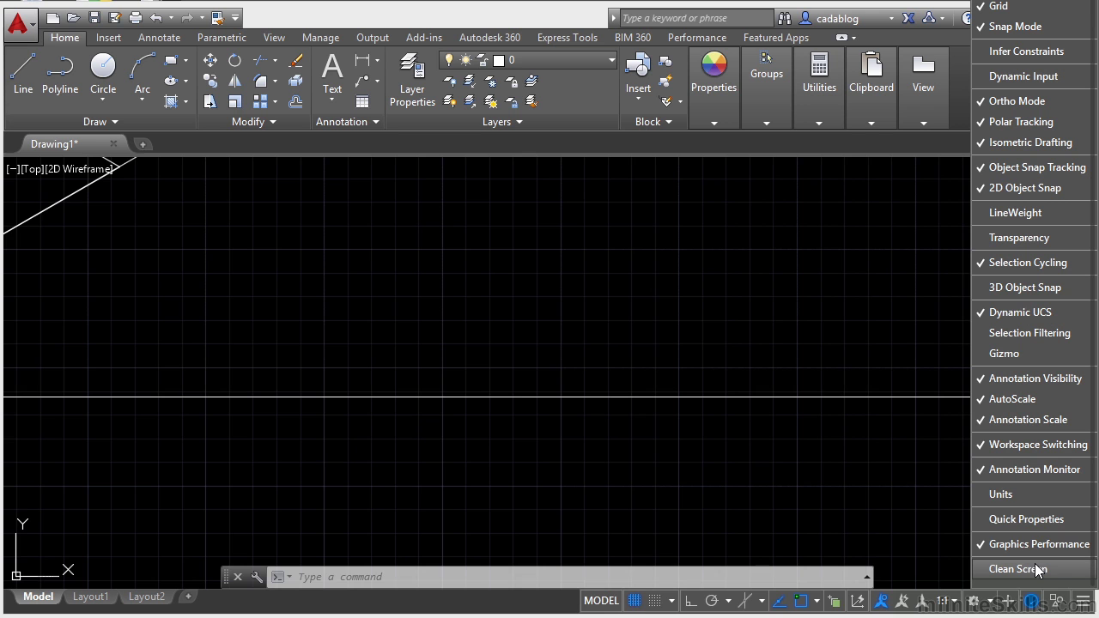
{"action": "left_click", "coordinate": [1018, 569]}
Step: Add the Units control to the status bar and choose Decimal as the unit format
{"action": "left_click", "coordinate": [1013, 495]}
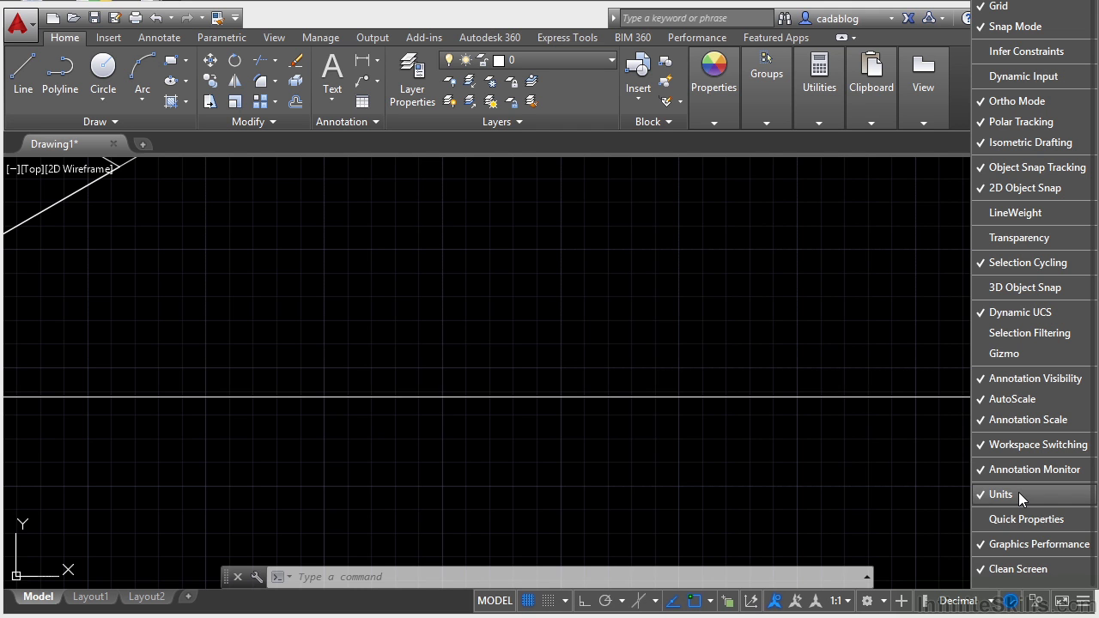
{"action": "left_click", "coordinate": [991, 601]}
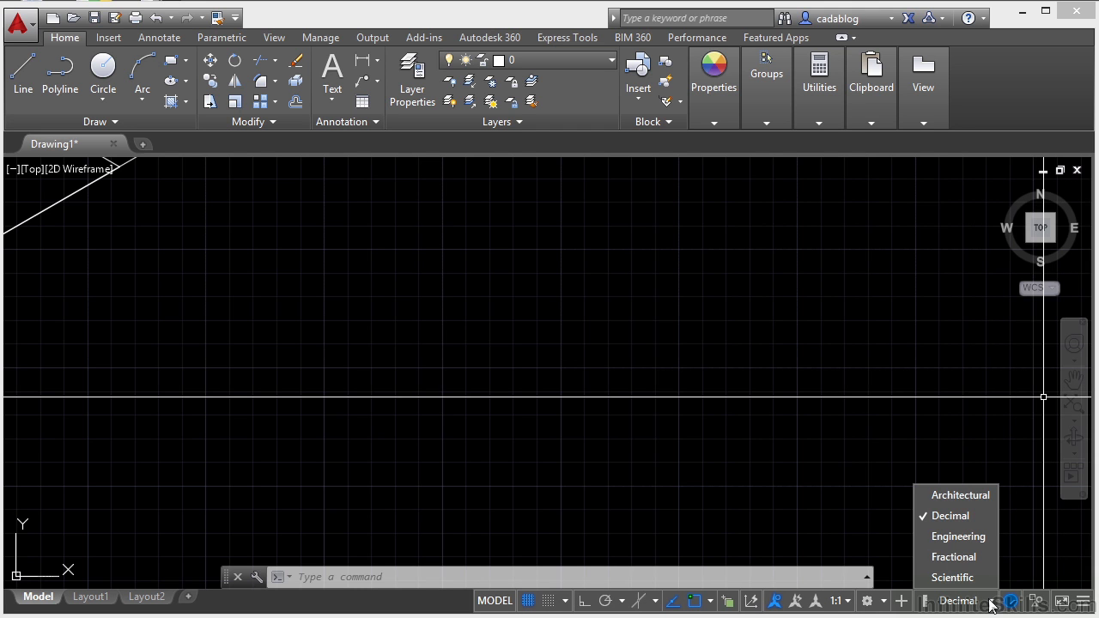
{"action": "left_click", "coordinate": [967, 516]}
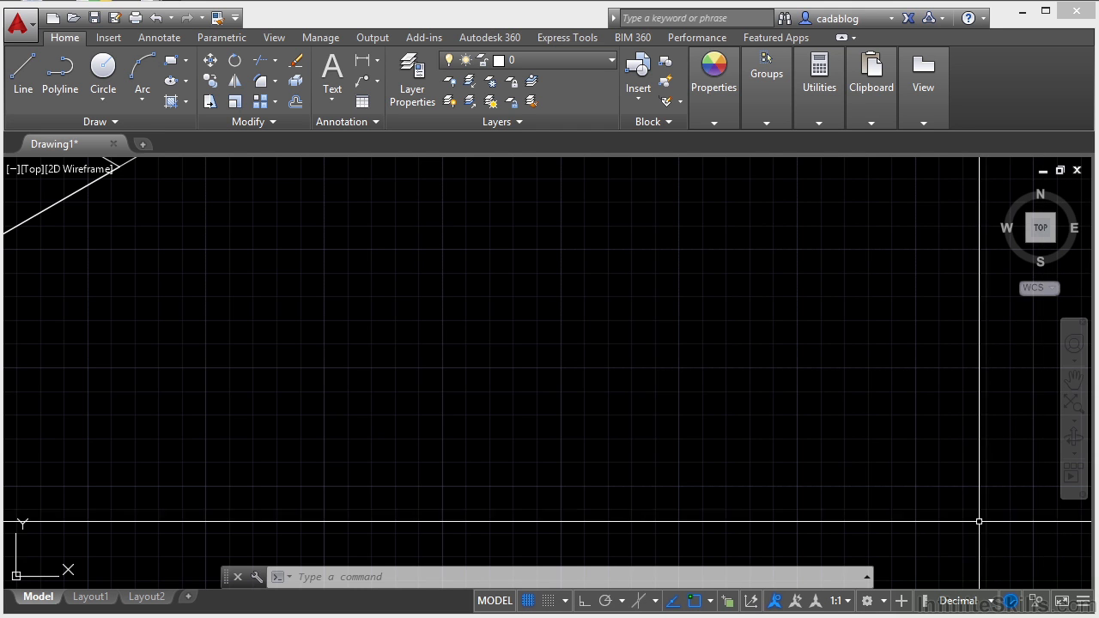
Step: Add the Dynamic Input control and the cursor coordinates readout to the status bar
{"action": "left_click", "coordinate": [1085, 601]}
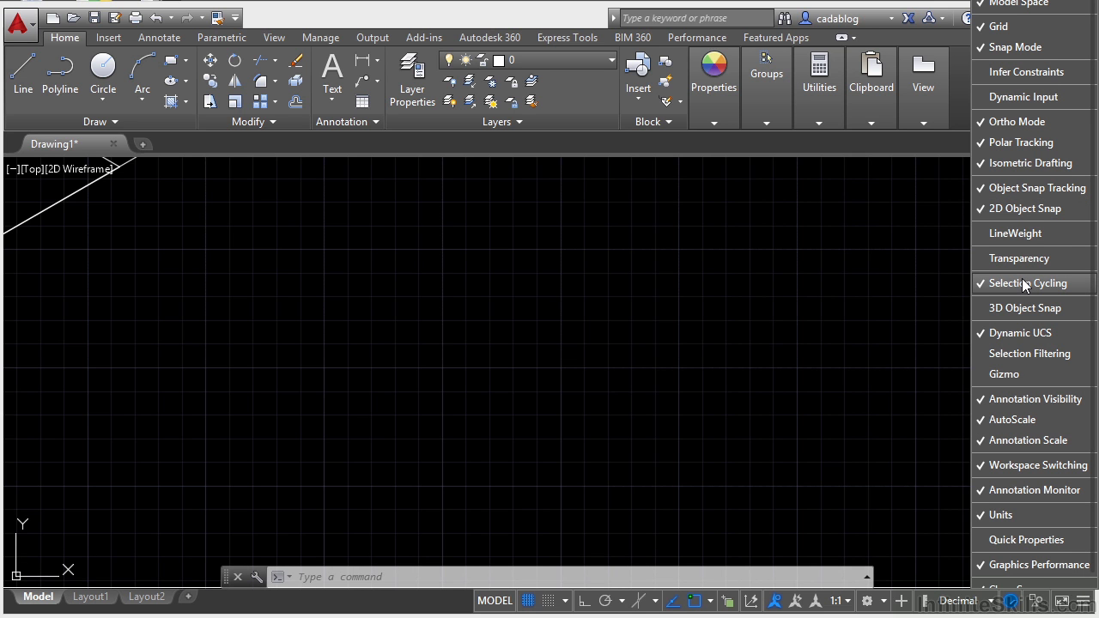
{"action": "left_click", "coordinate": [1027, 96]}
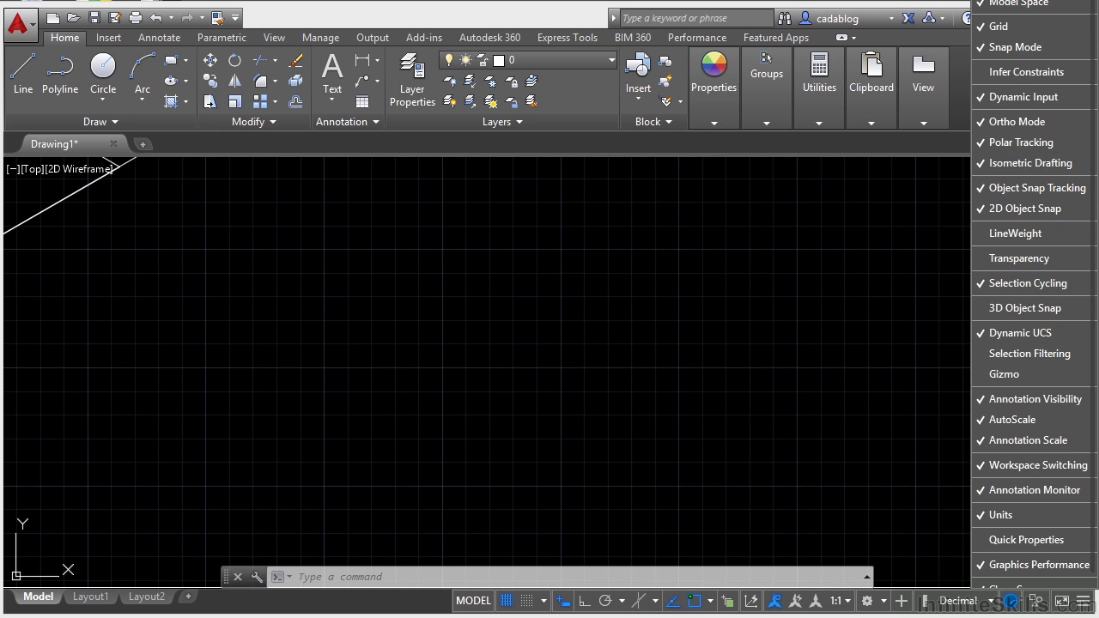
{"action": "left_click", "coordinate": [1022, 5]}
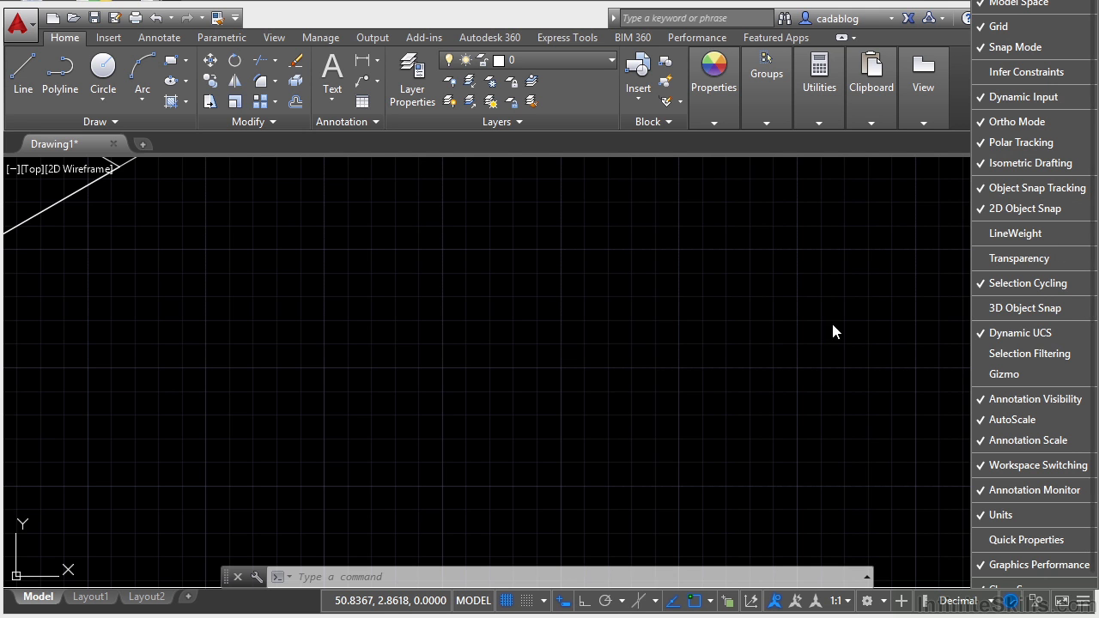
{"action": "left_click", "coordinate": [637, 389]}
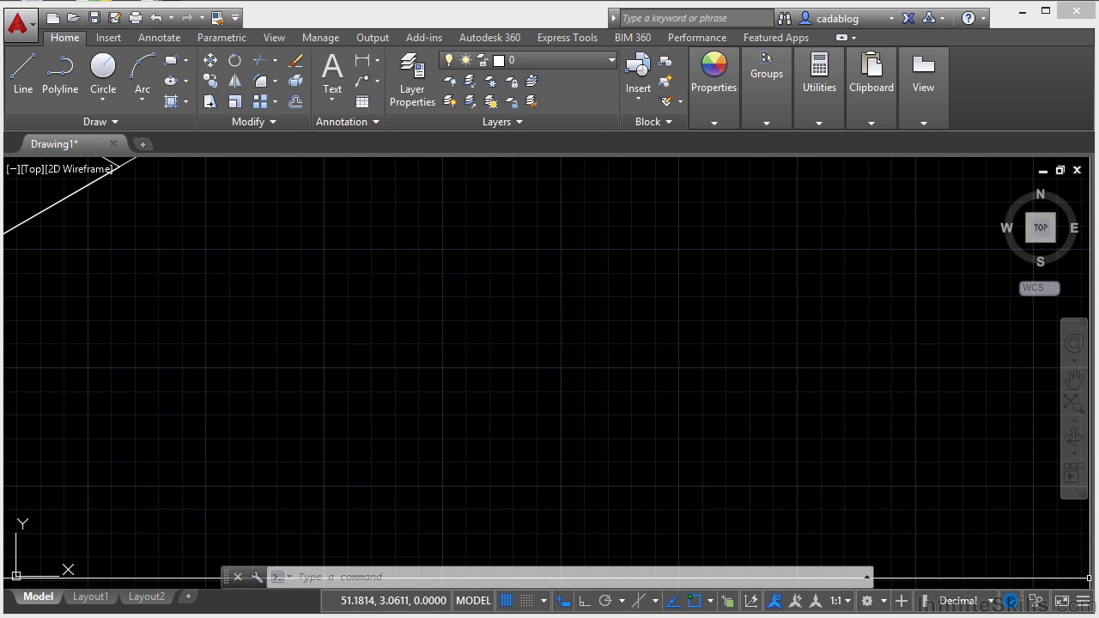
{"action": "left_click", "coordinate": [1085, 603]}
{"action": "left_click", "coordinate": [740, 429]}
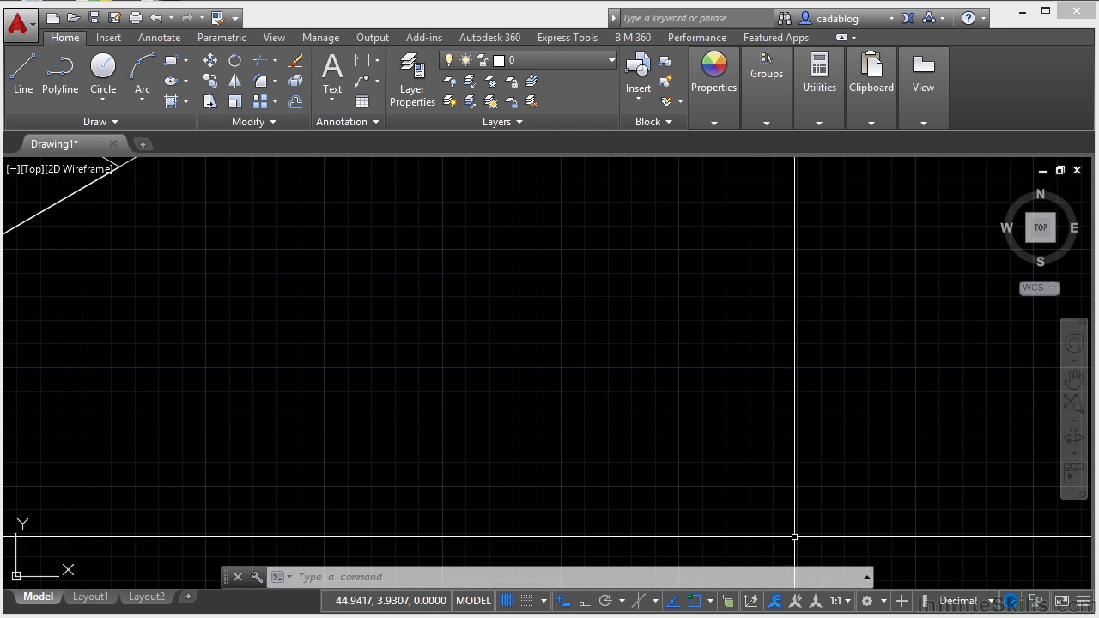
Step: Look at the polar tracking angle choices and the Dynamic Input settings, leaving both unchanged
{"action": "right_click", "coordinate": [608, 602]}
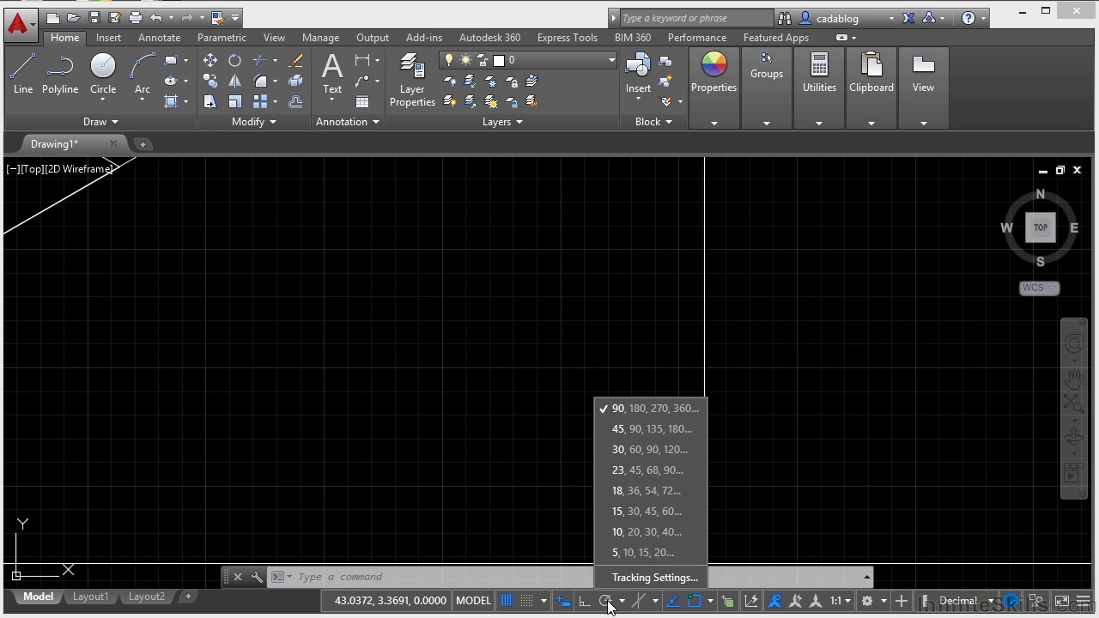
{"action": "right_click", "coordinate": [561, 602]}
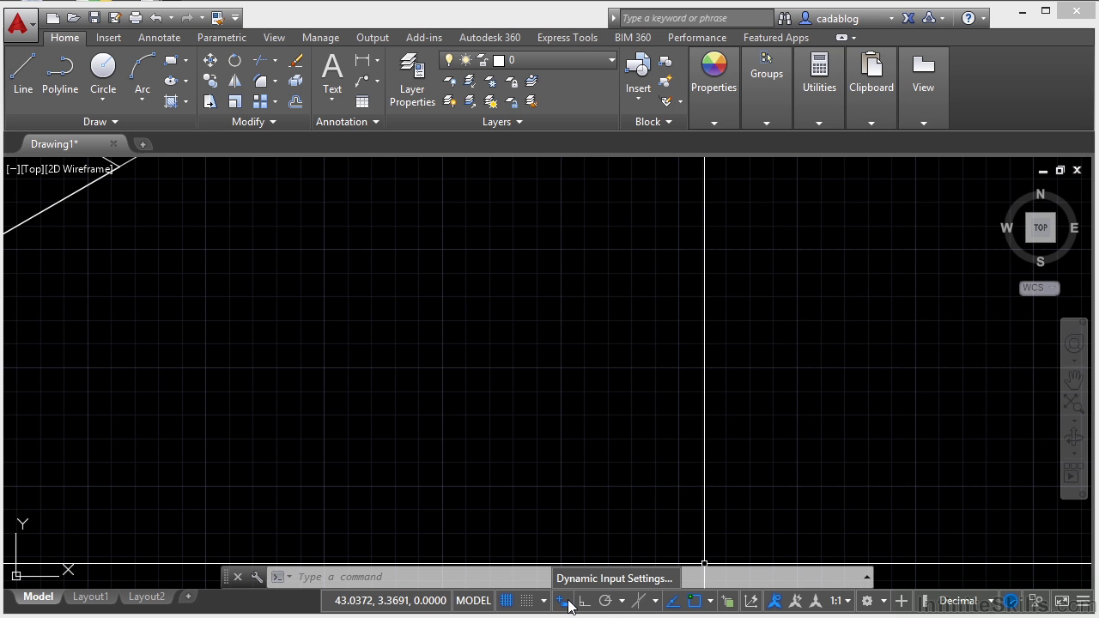
{"action": "left_click", "coordinate": [570, 584]}
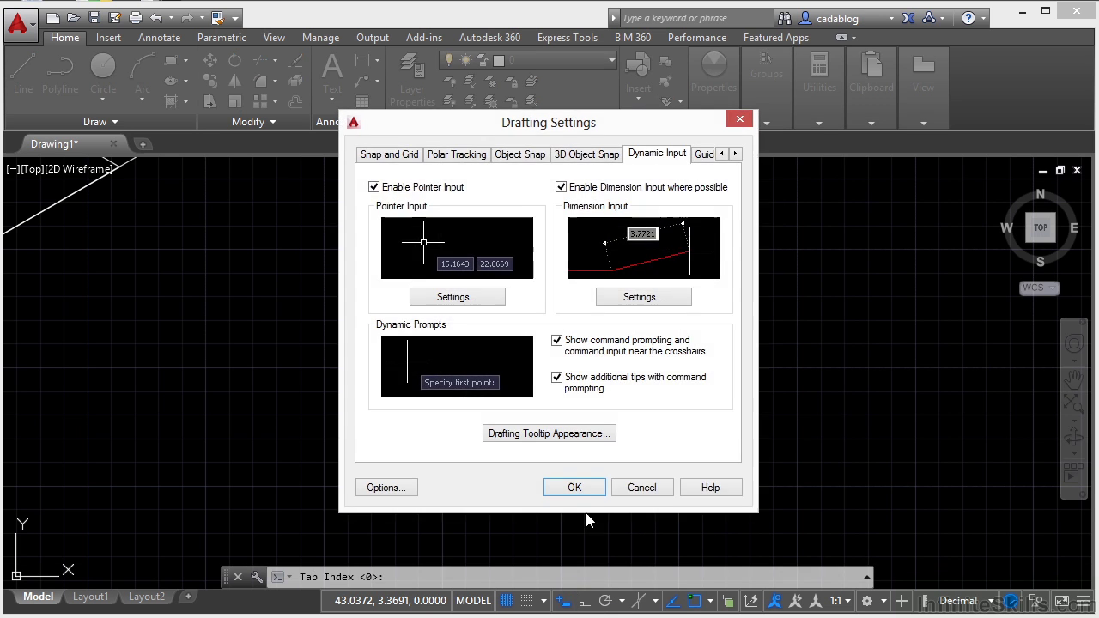
{"action": "left_click", "coordinate": [635, 487]}
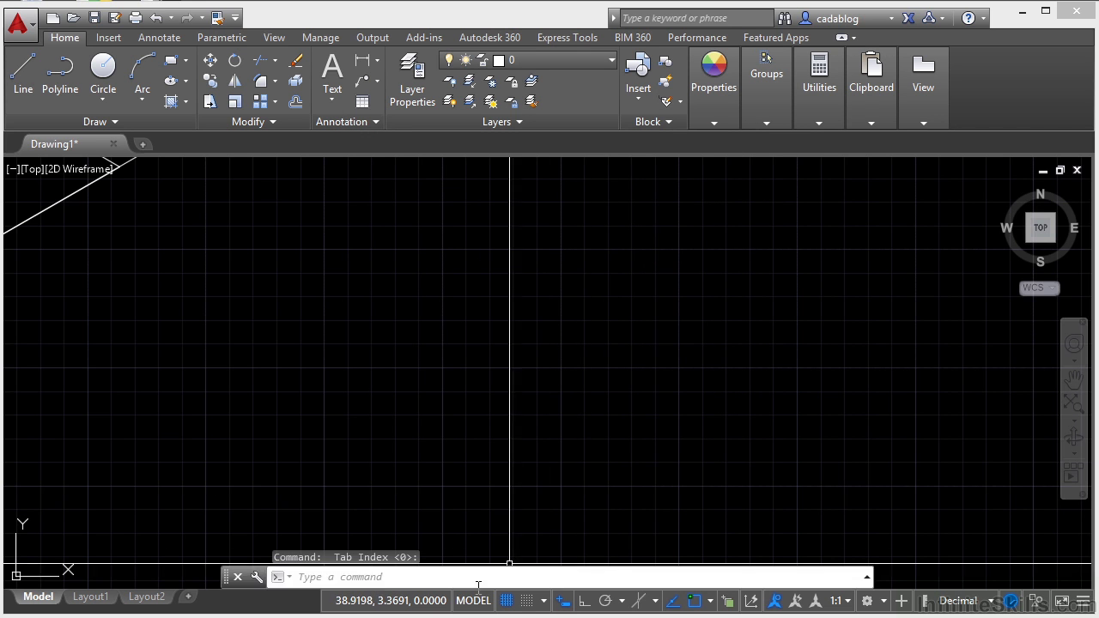
Step: Set the status bar's coordinates readout to the Specific mode
{"action": "right_click", "coordinate": [425, 600]}
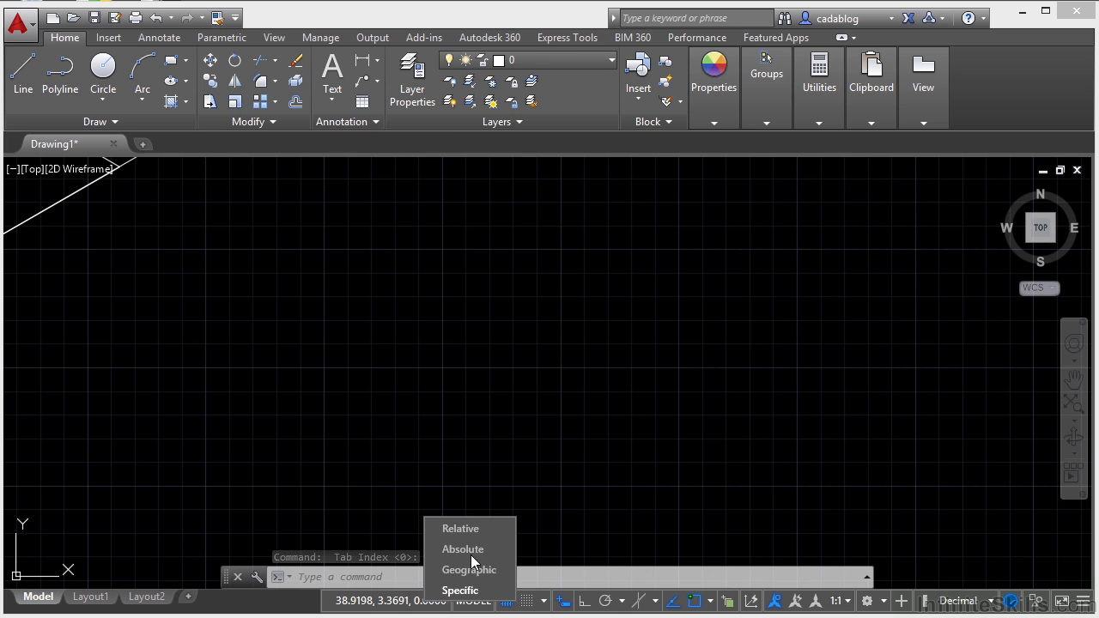
{"action": "left_click", "coordinate": [447, 590]}
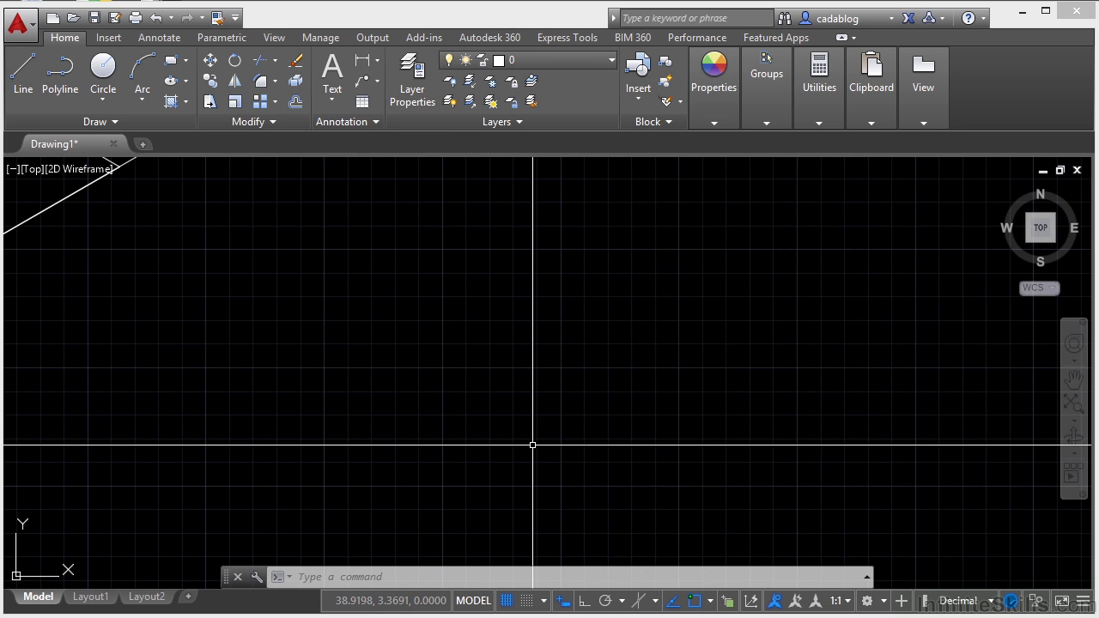